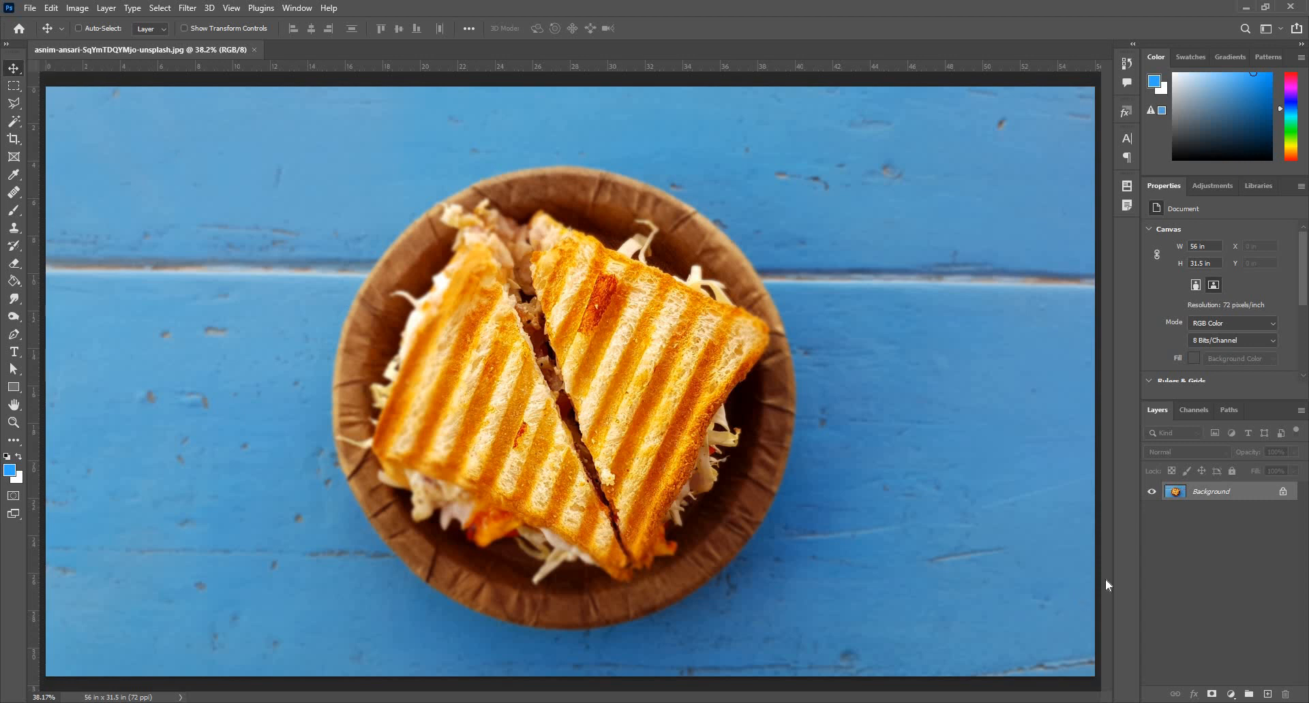
- Duplicate the Background layer and add a Vibrance adjustment layer in Normal mode at 100% opacity above the copy
drag(1254, 495, 1265, 693)
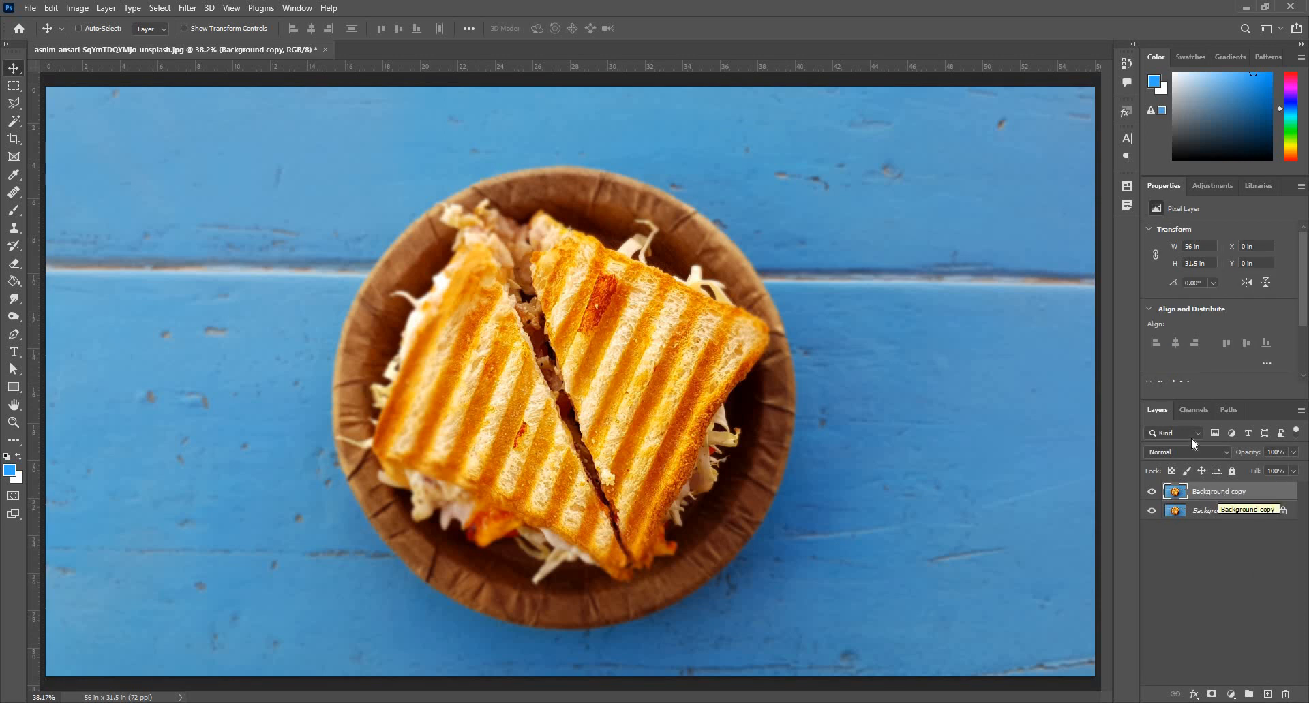
click(1221, 187)
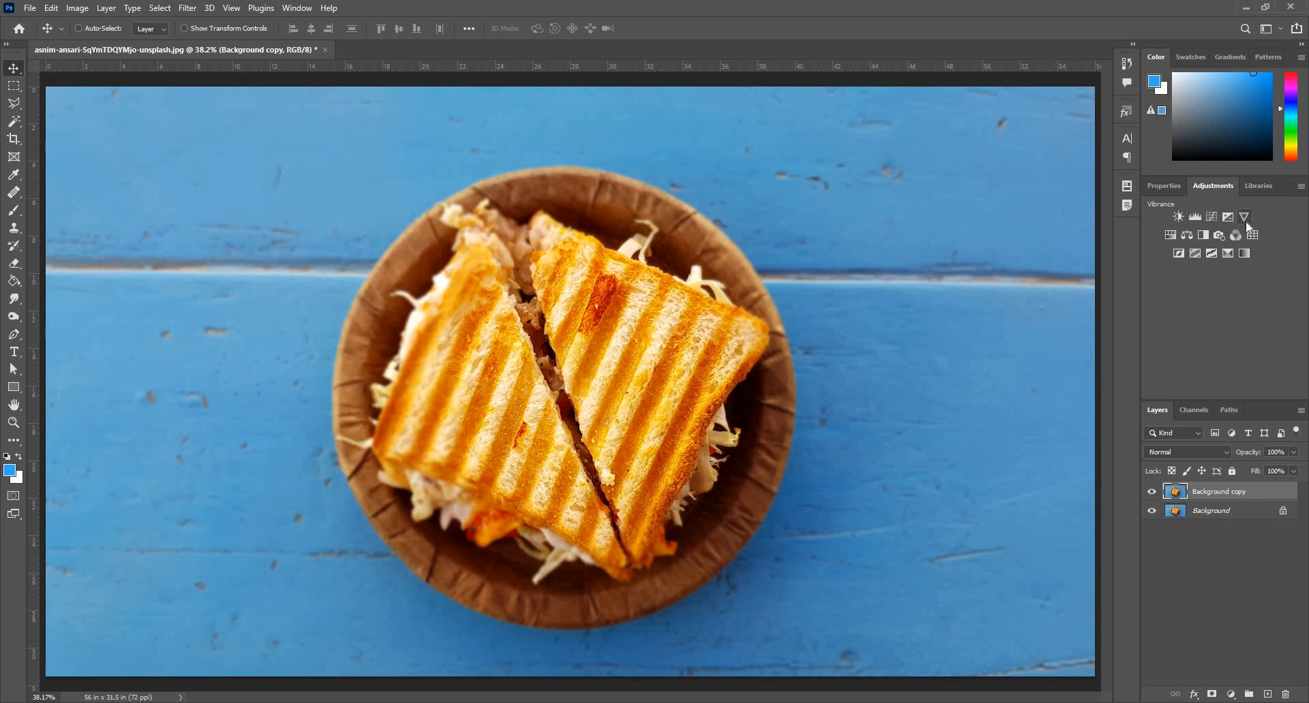
click(1231, 694)
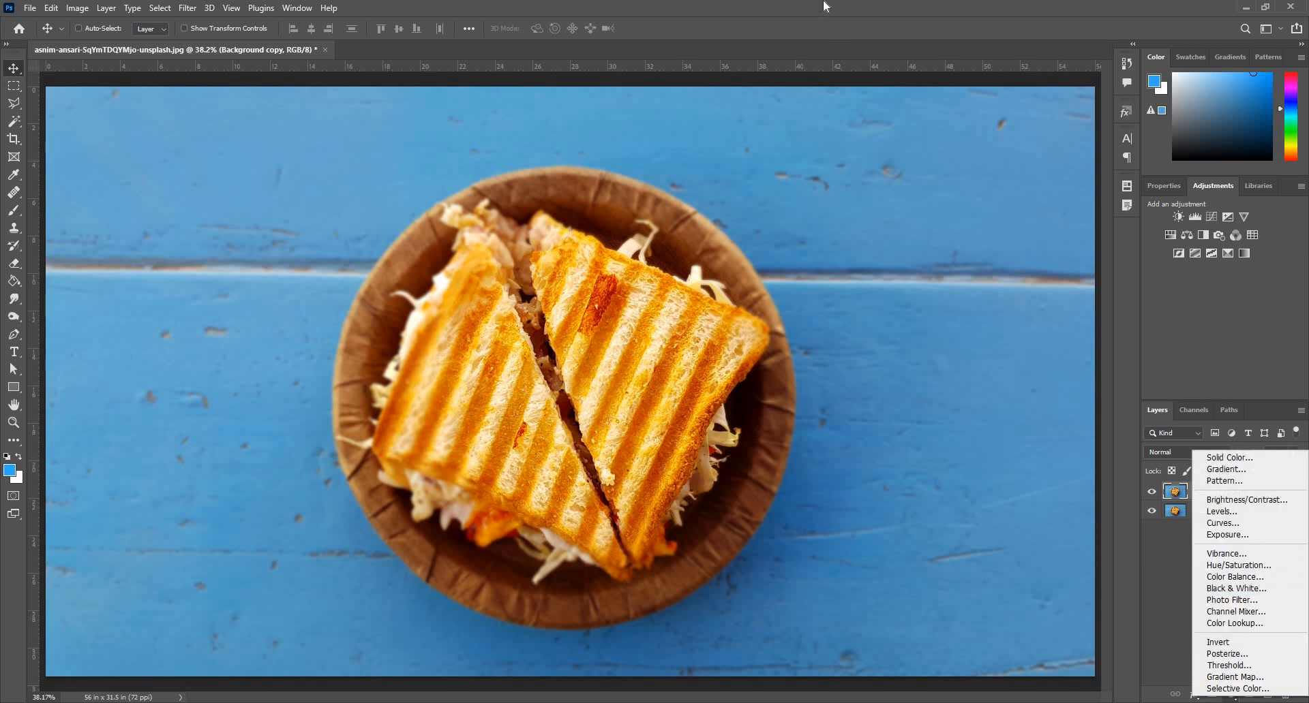
click(99, 7)
click(101, 8)
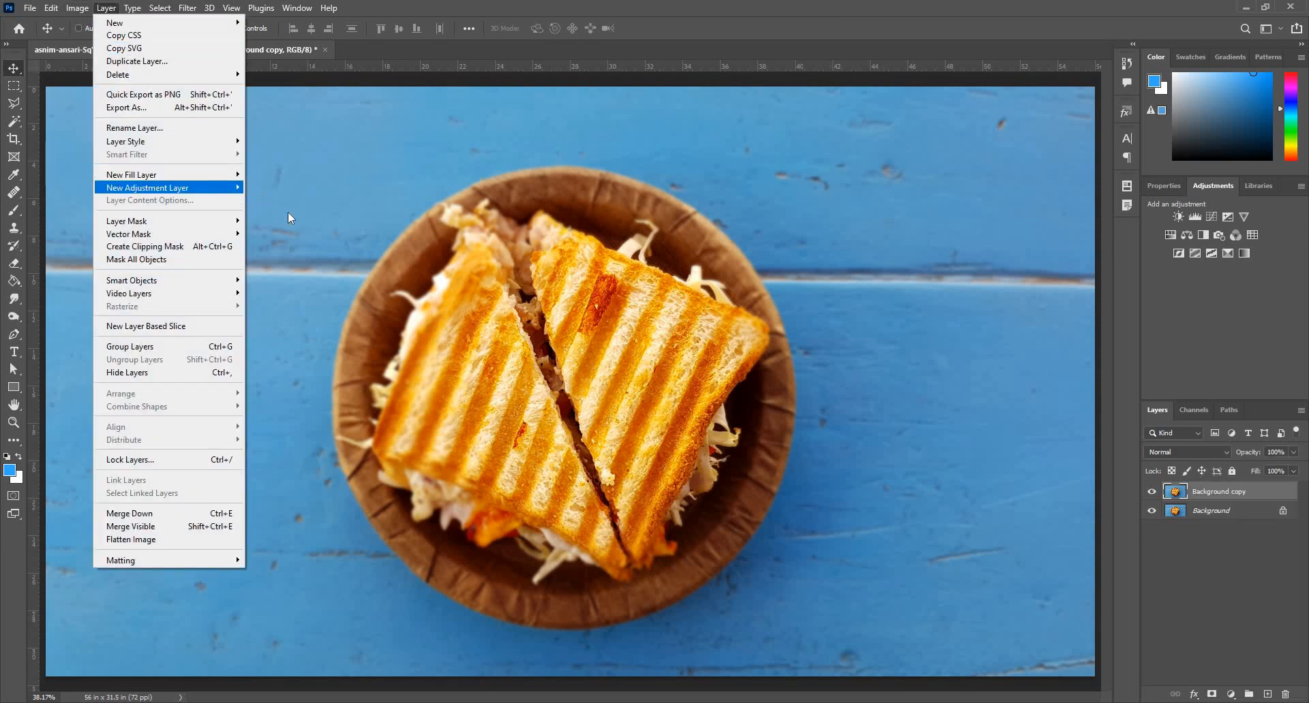
mouse_move(210, 190)
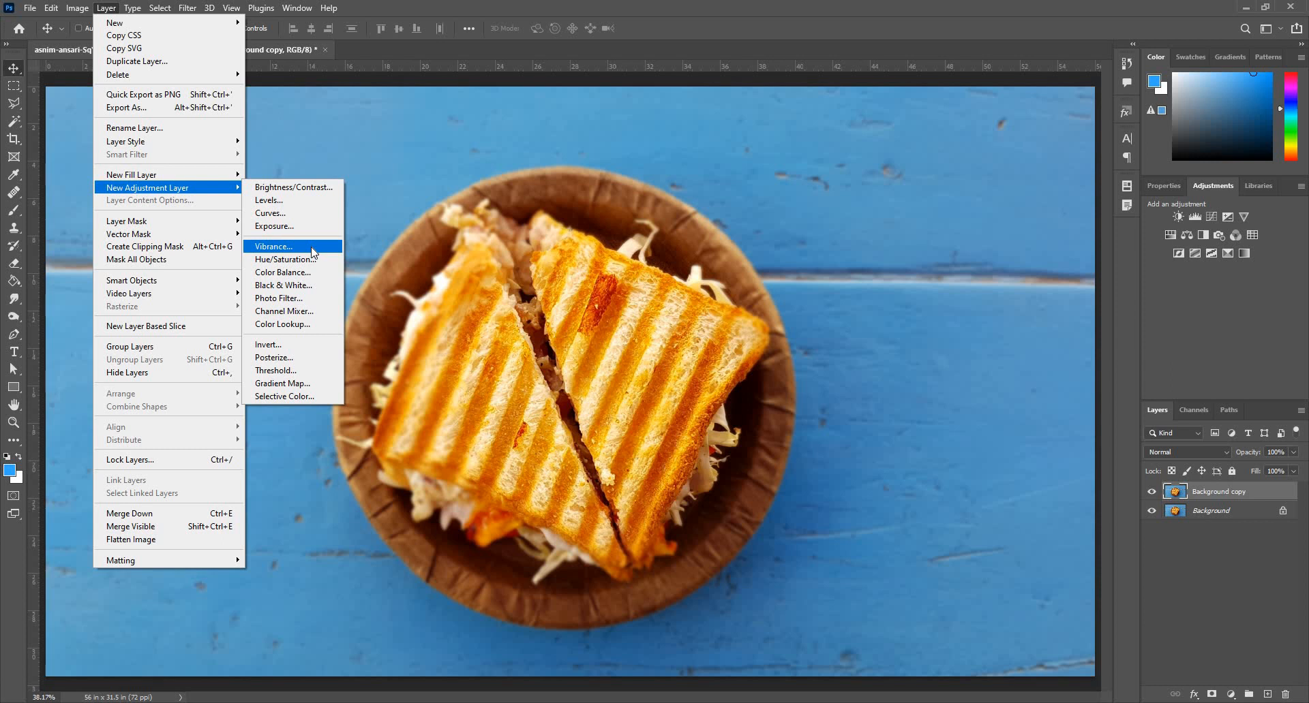
click(312, 250)
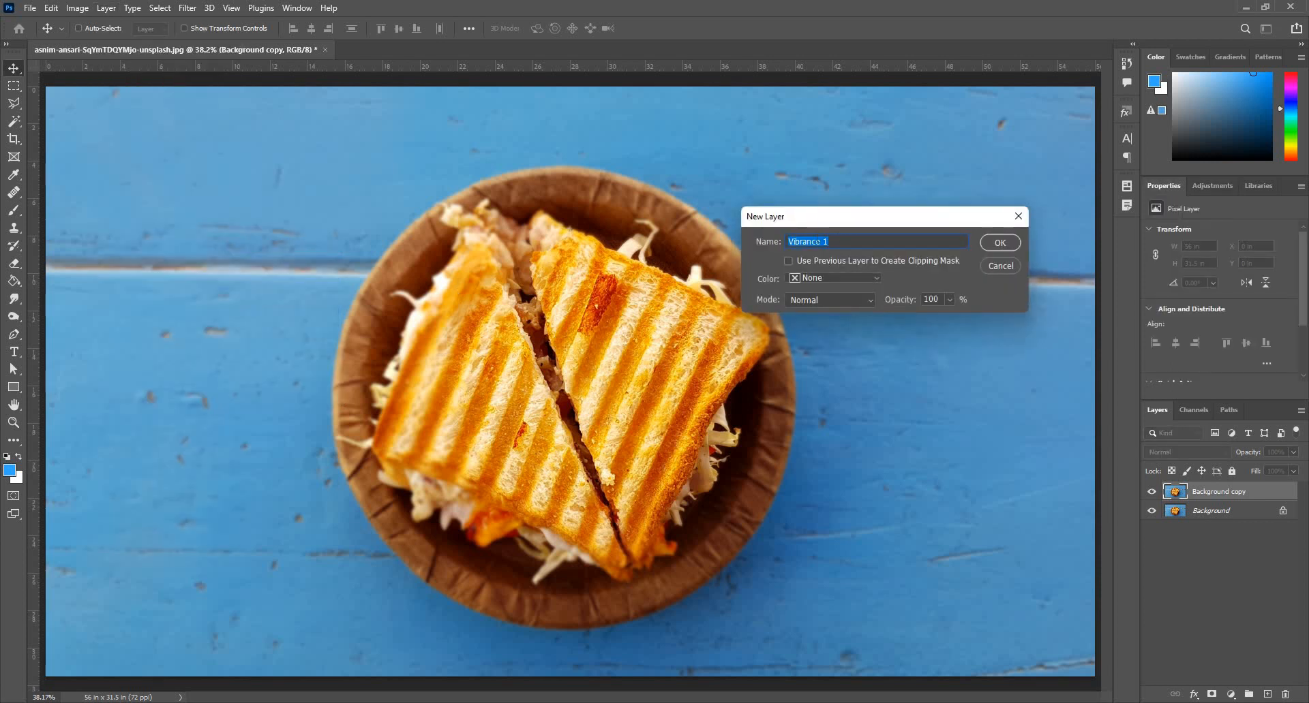
click(839, 302)
click(921, 276)
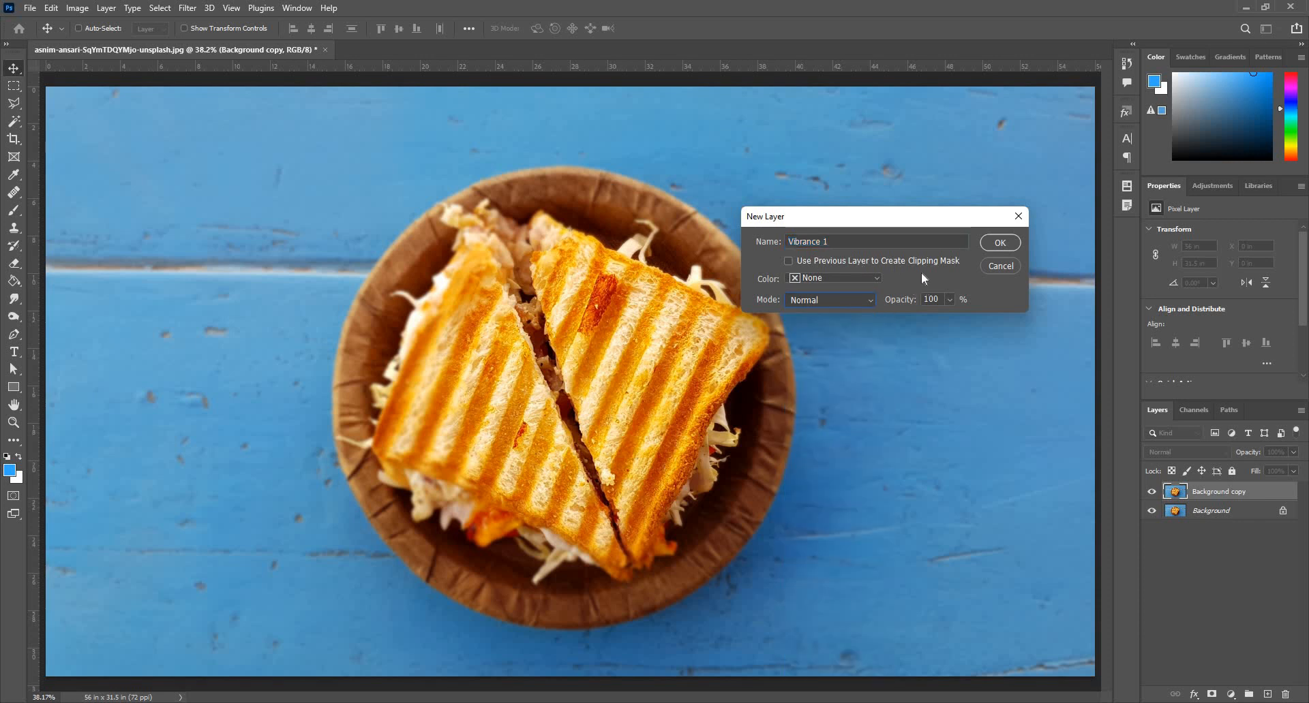
click(997, 244)
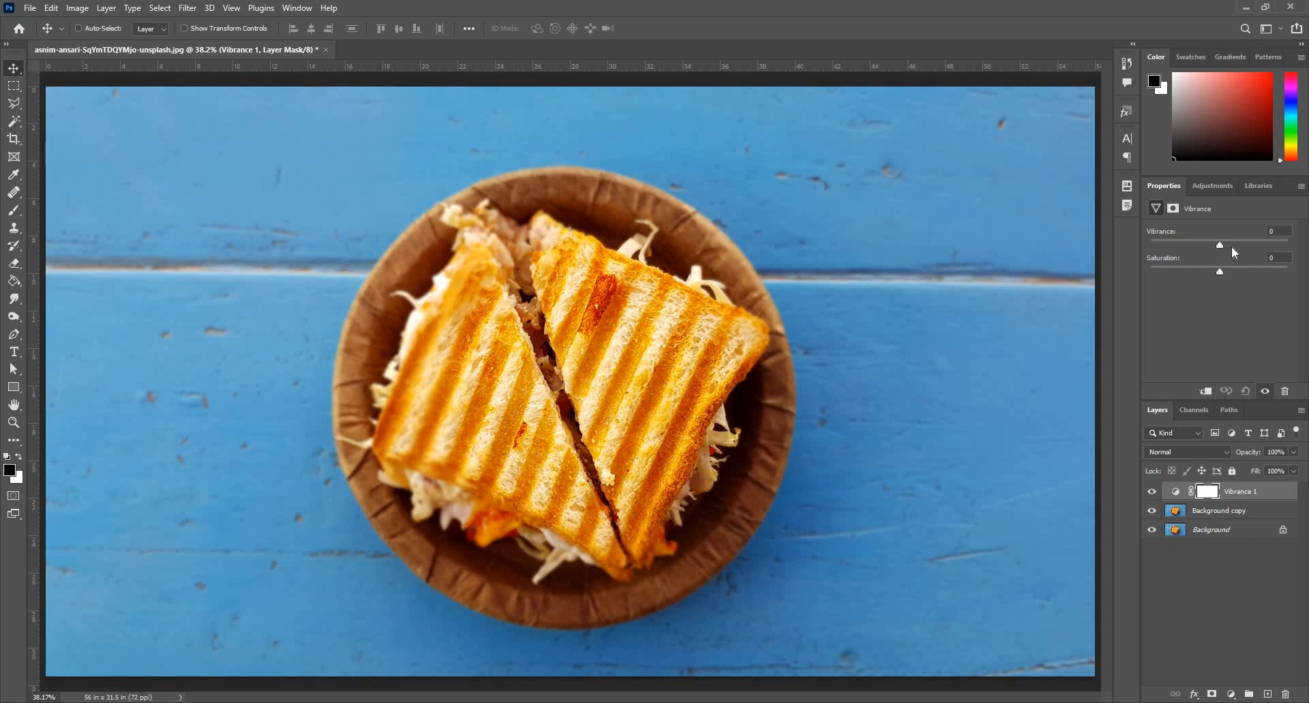
- Set Vibrance to +100 and toggle the adjustment layer's visibility to compare the image with and without it
drag(1279, 258, 1297, 259)
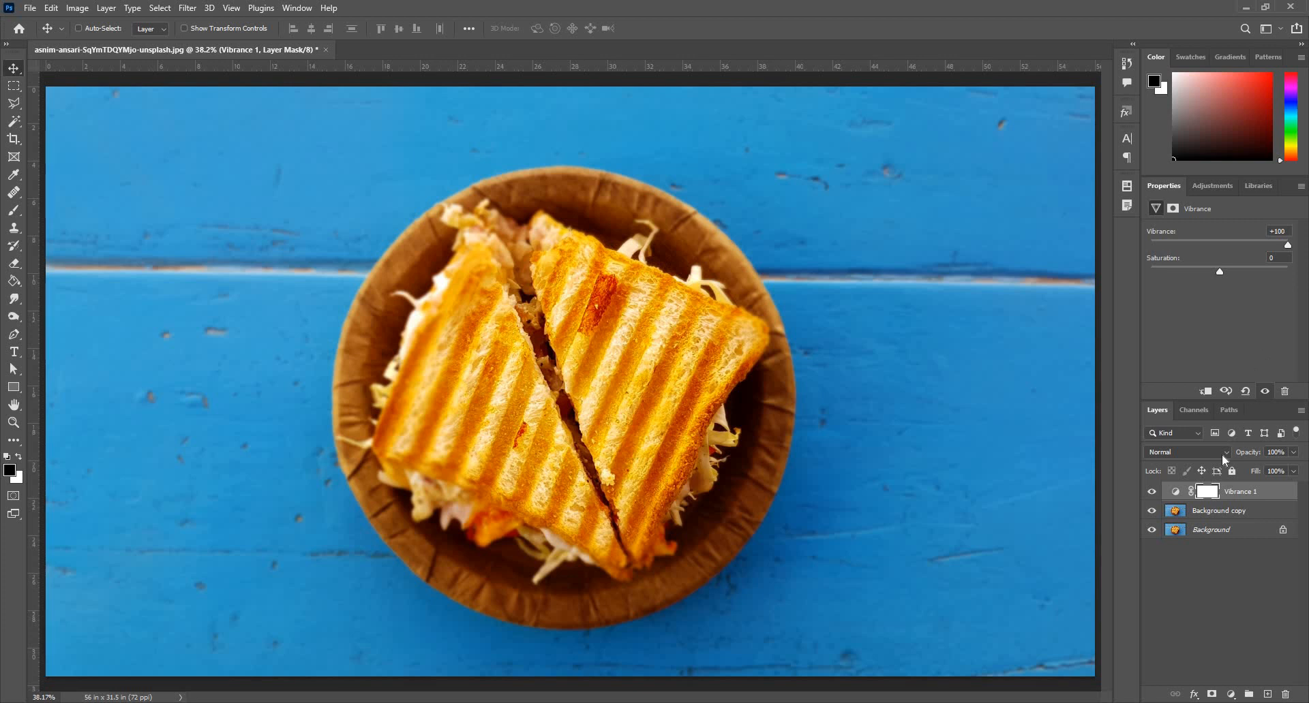
click(1152, 492)
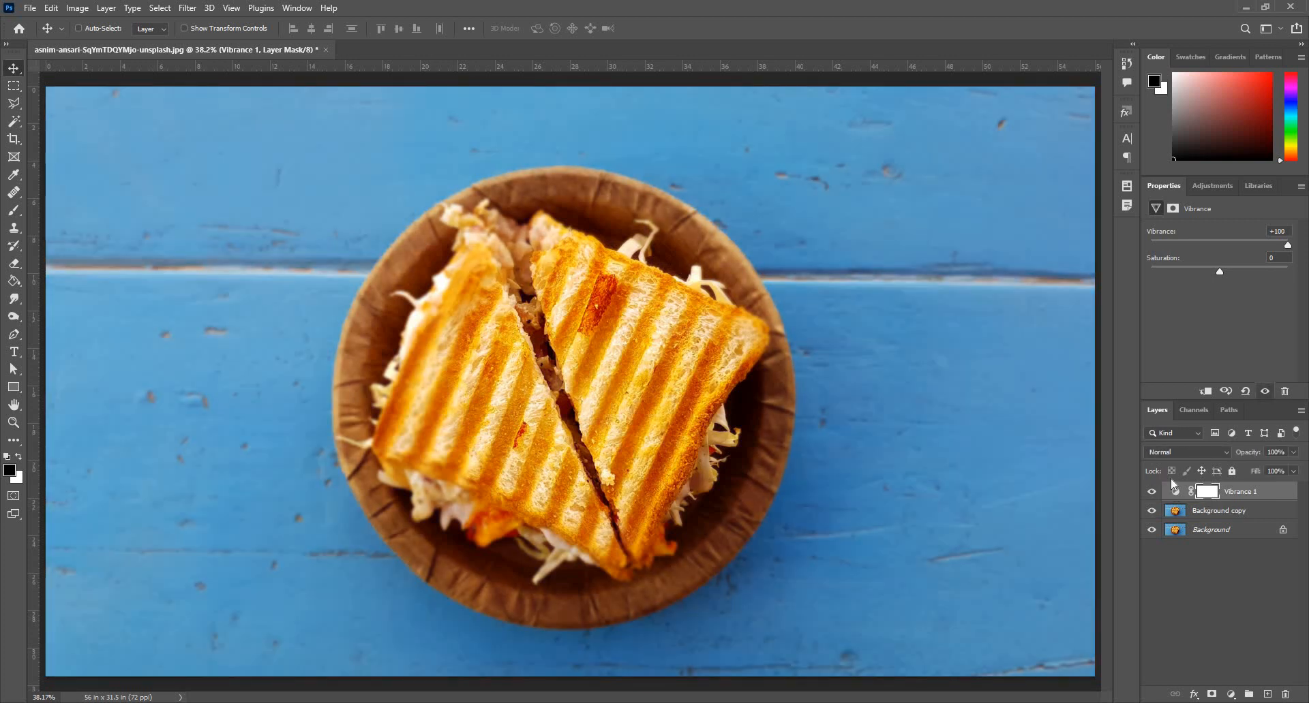
click(1152, 493)
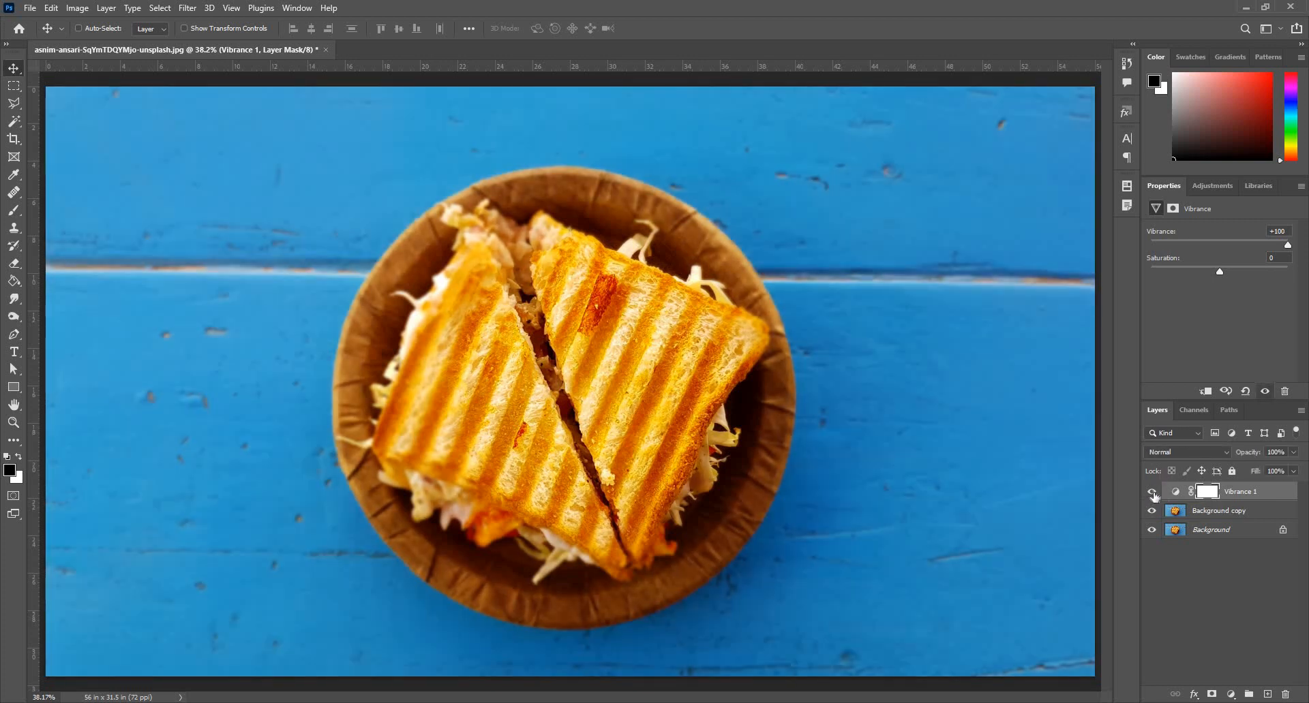
click(1152, 492)
click(1152, 492)
click(1152, 492)
click(1152, 492)
- Set Vibrance to +1 and Saturation to +15, and toggle the adjustment layer's visibility to compare the result
drag(1223, 252, 1220, 252)
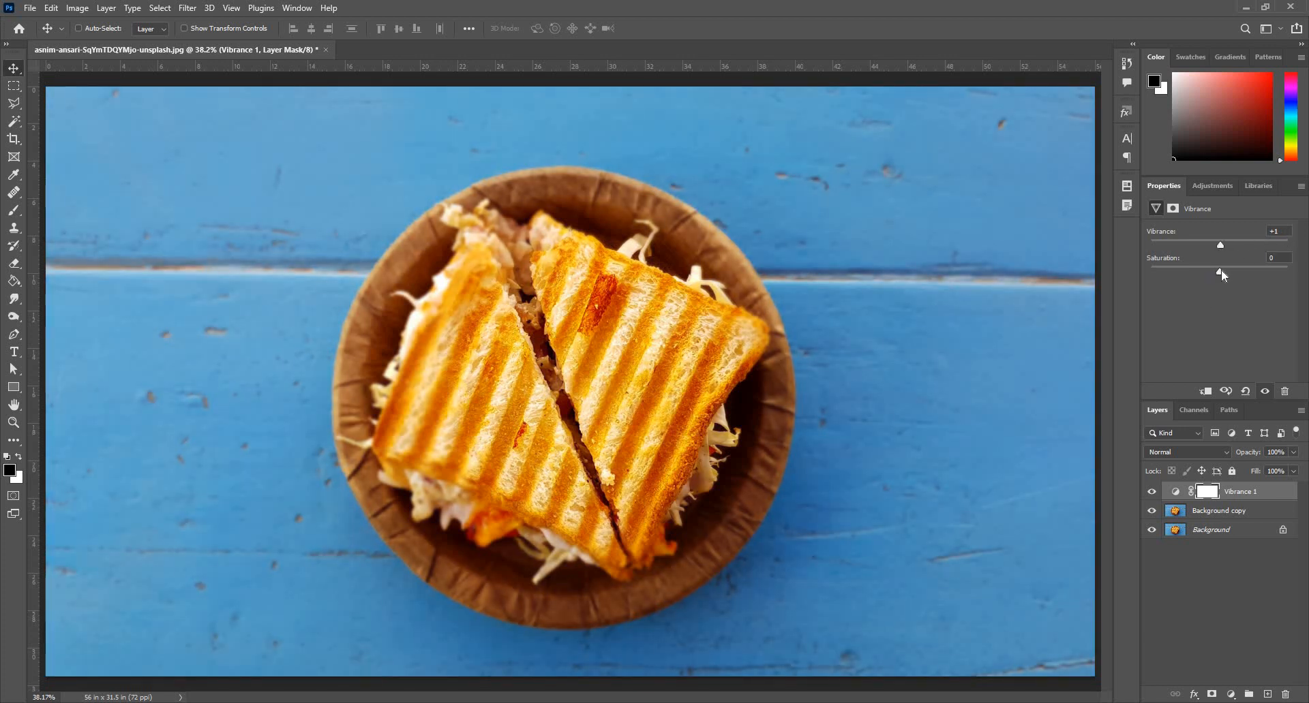
drag(1241, 274, 1230, 271)
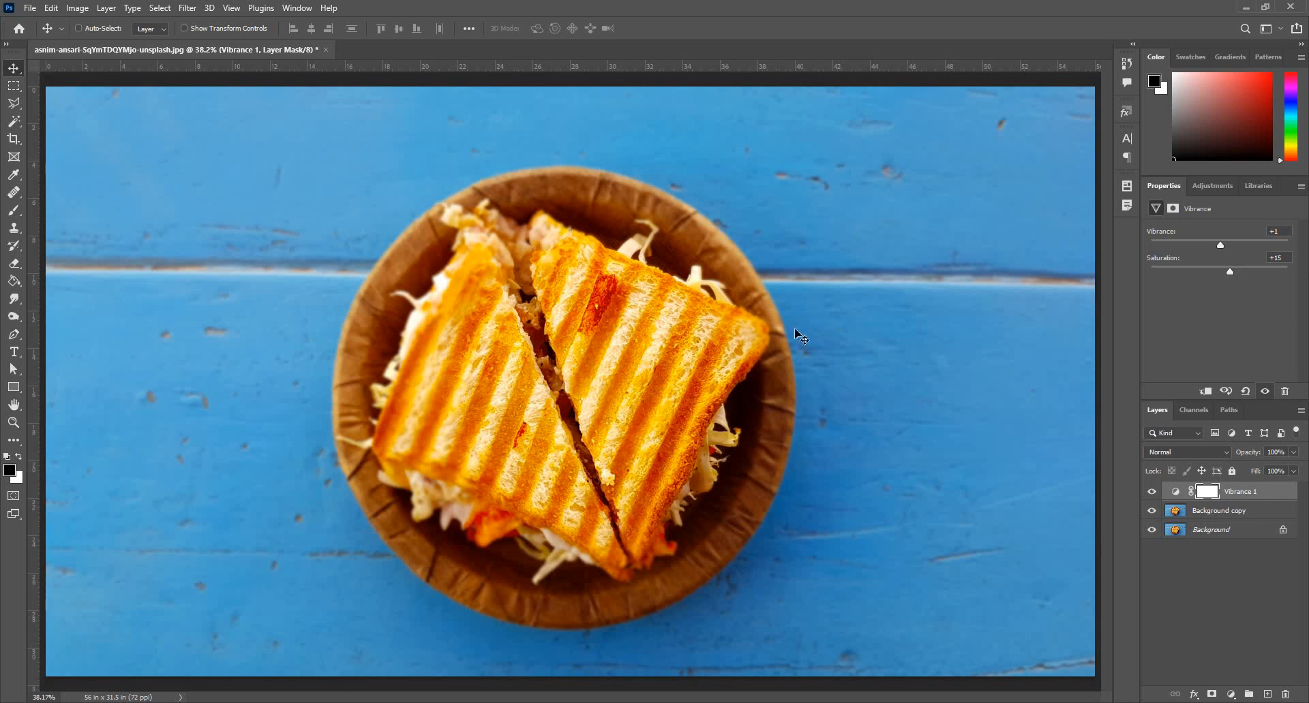
click(1151, 493)
click(1151, 493)
- Test extremes in turn: Saturation at +95 and back to 0, Vibrance at +100 and back to +10, Saturation at +100
drag(1233, 271, 1308, 280)
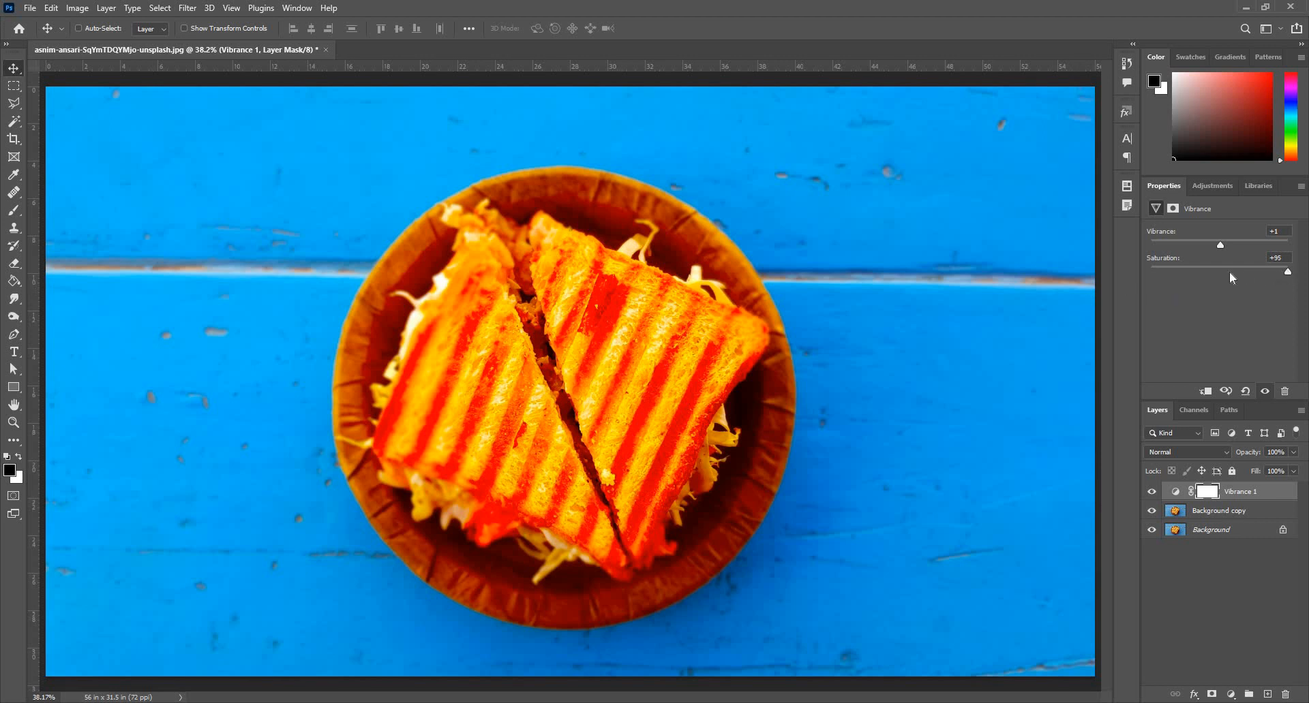
click(1224, 269)
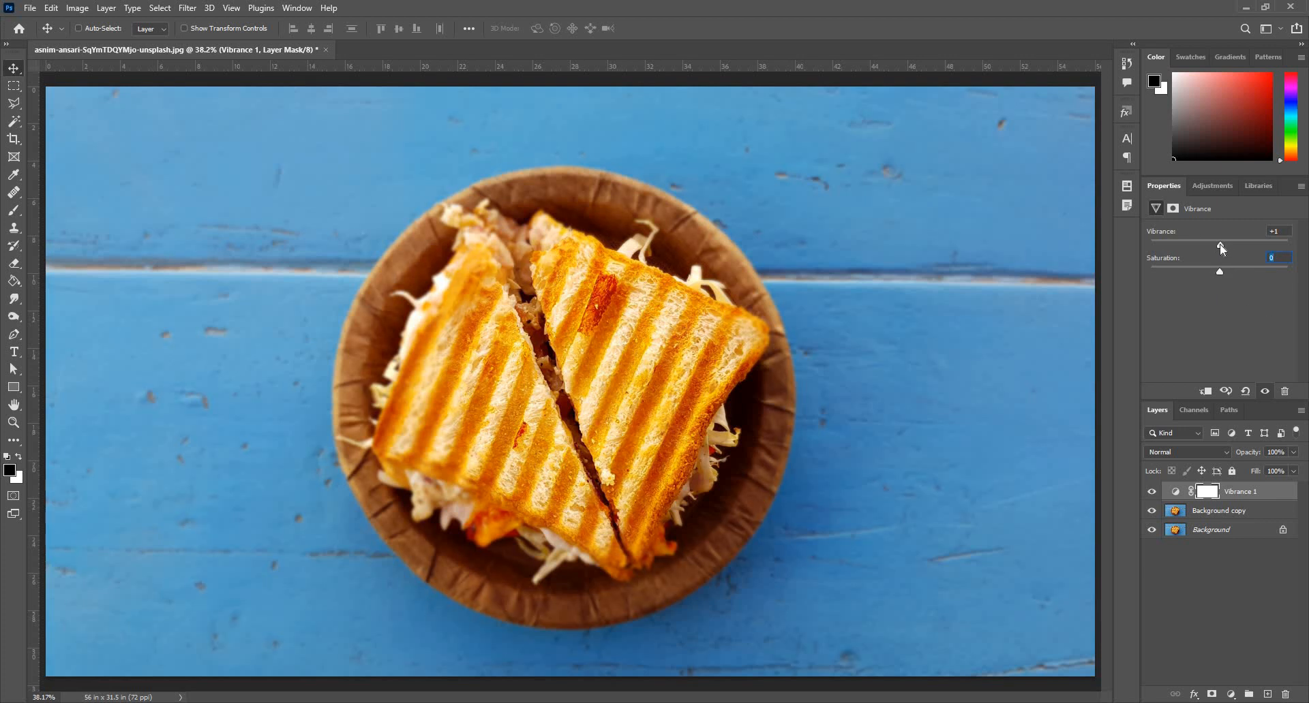
drag(1220, 245, 1288, 244)
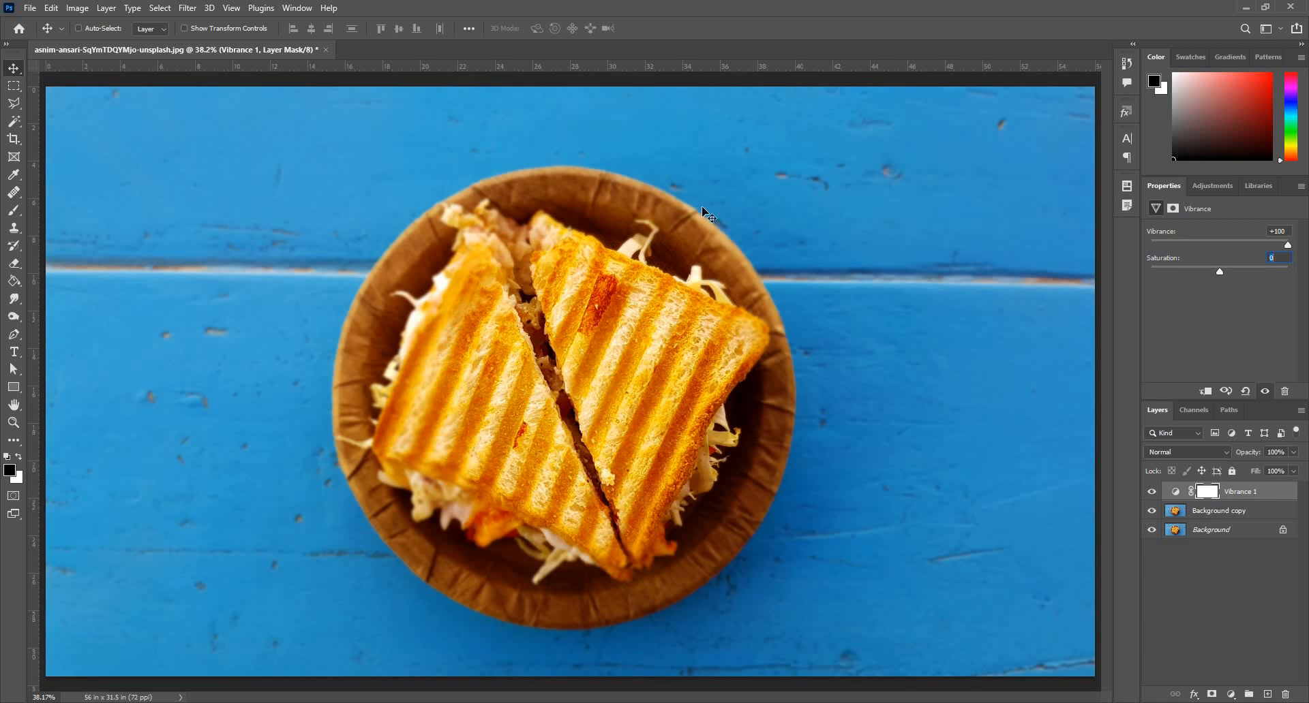
click(1227, 241)
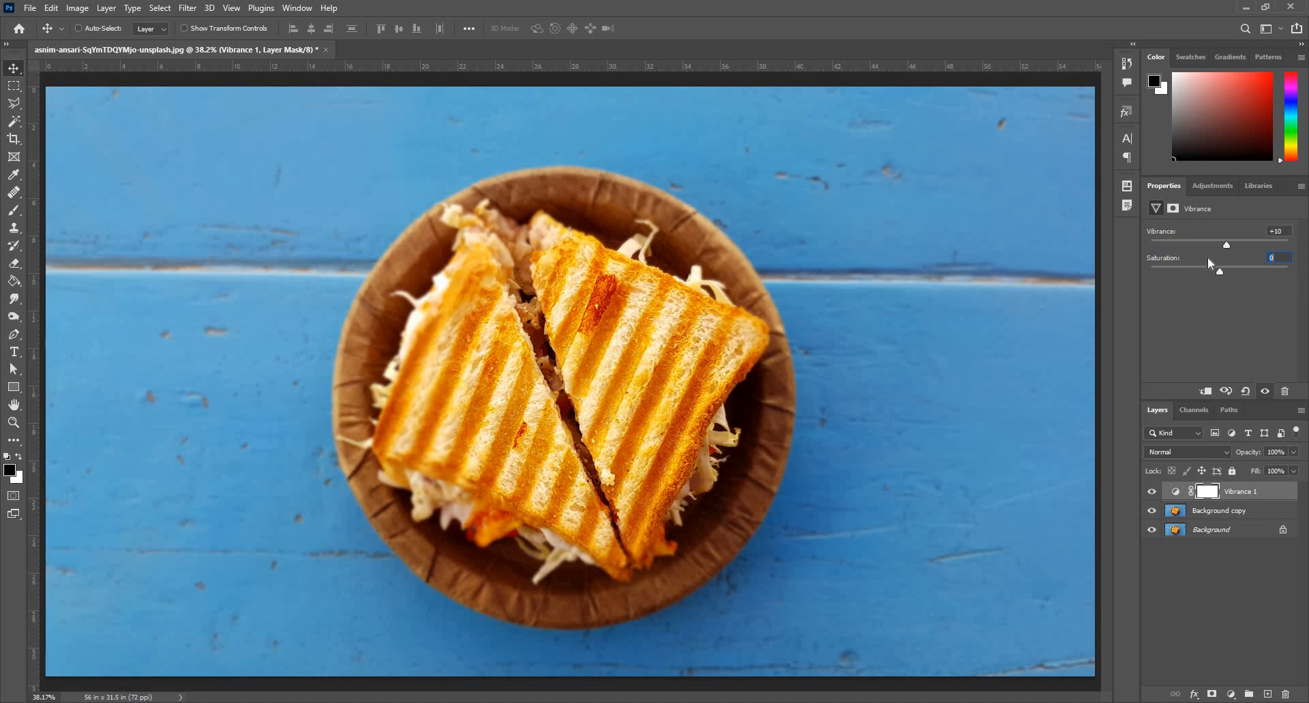
drag(1219, 270, 1308, 279)
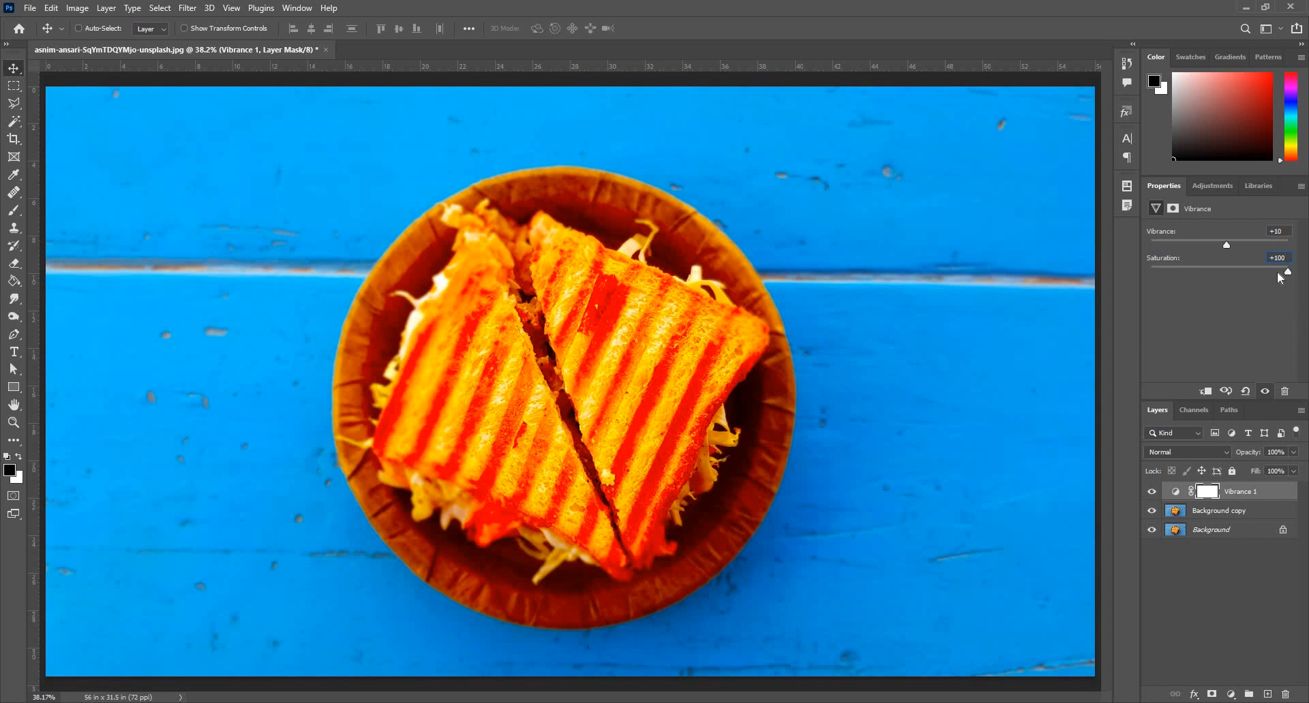
- Set the adjustment layer's Vibrance to +55 and its Saturation to 0
click(1229, 267)
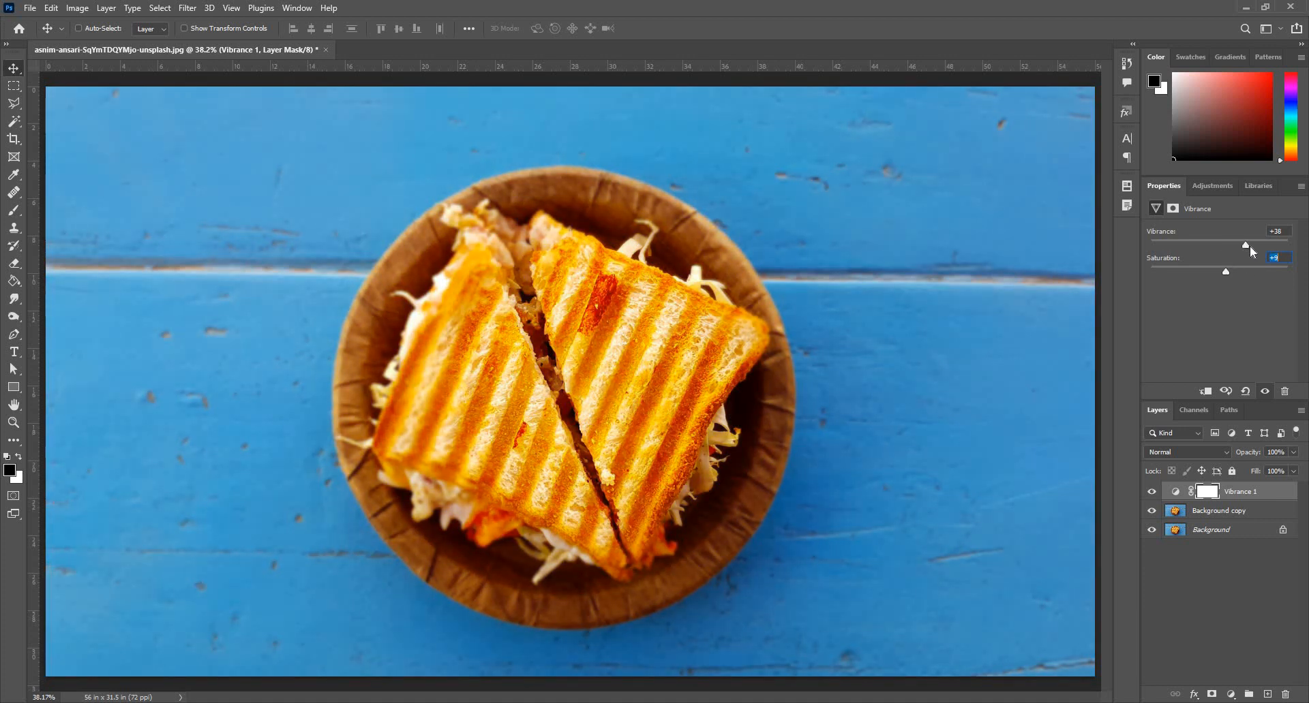
drag(1253, 247, 1255, 246)
drag(1225, 272, 1218, 270)
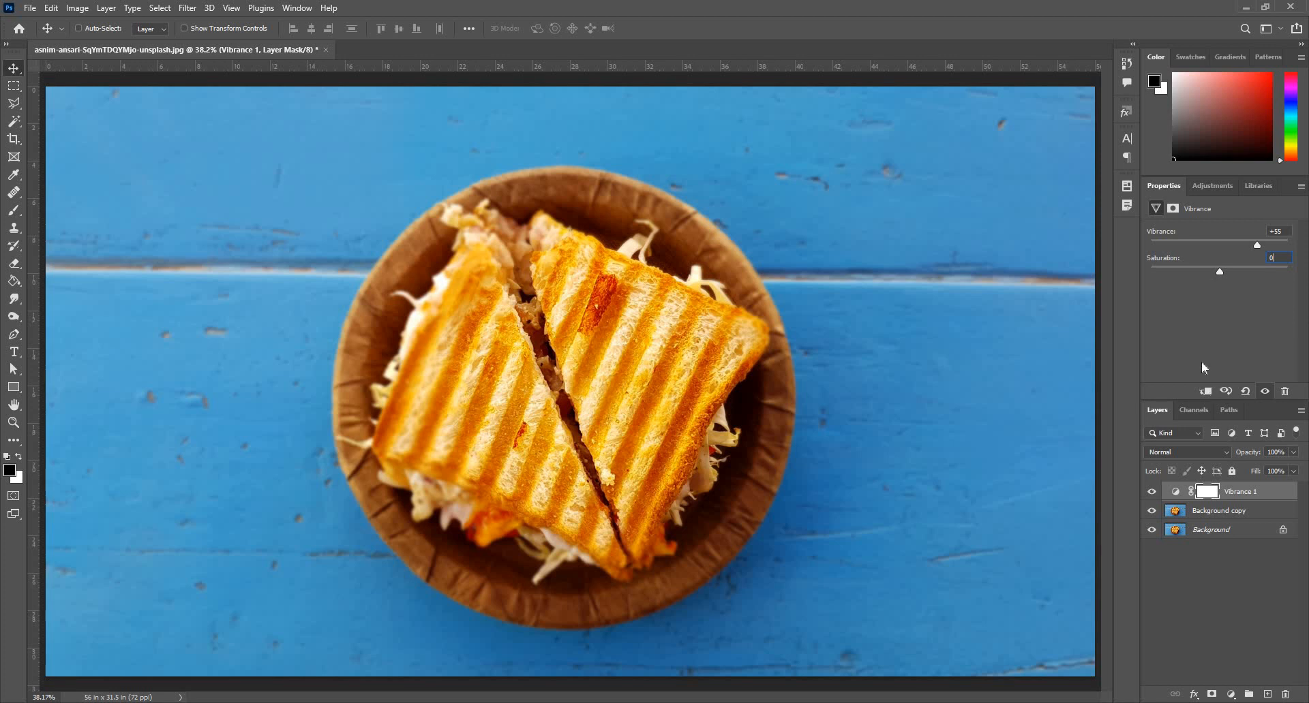
- Show the Vibrance layer's mask settings and ready the Brush tool with a white foreground colour and 100% opacity
click(1175, 211)
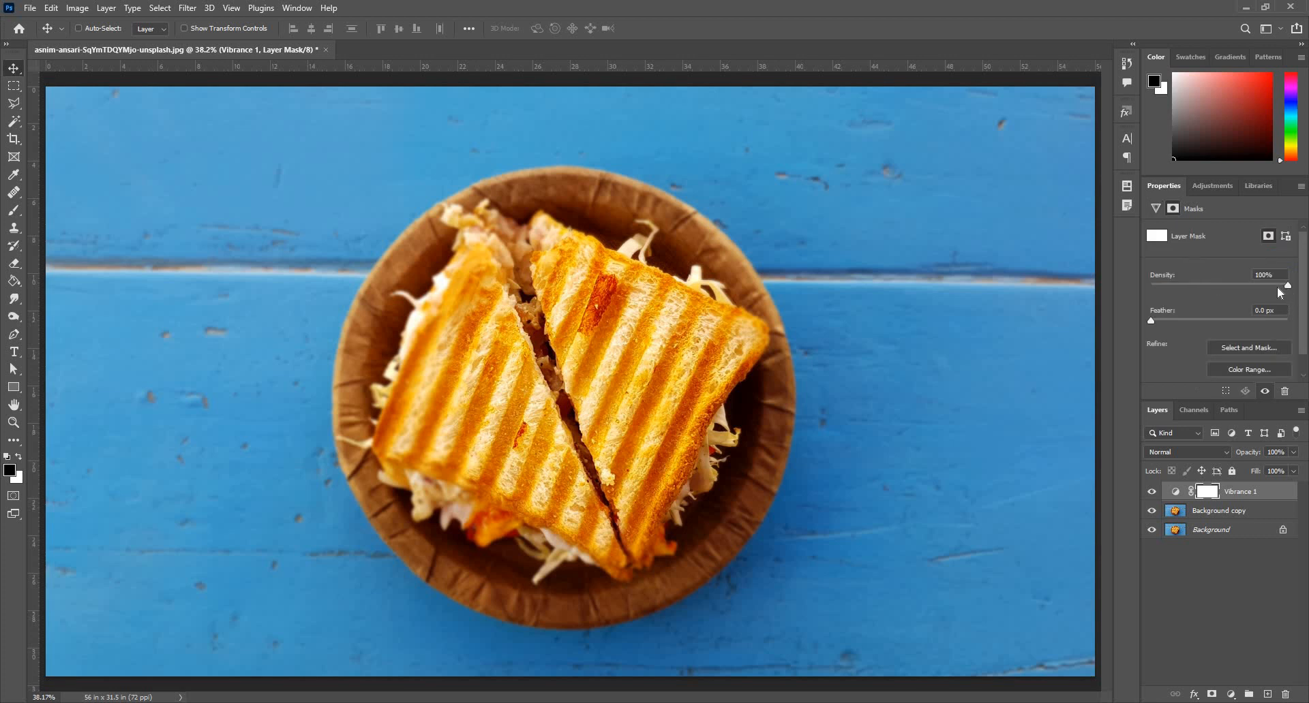
mouse_move(1288, 286)
mouse_down()
mouse_move(1143, 300)
mouse_move(1179, 293)
mouse_move(1155, 288)
mouse_move(1289, 295)
mouse_up()
click(14, 210)
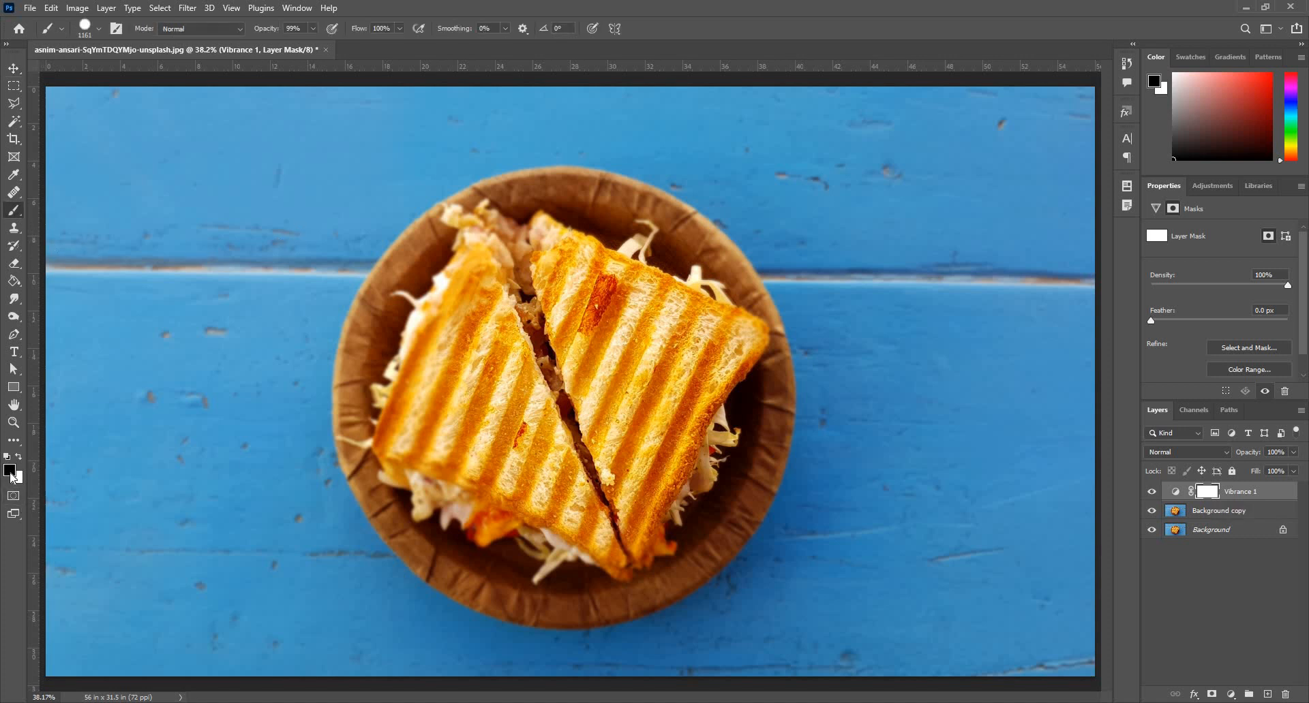
key(x)
click(313, 28)
drag(344, 31, 390, 4)
- Set the brush size to 410 px, trying 400, 291 and 150 px on the way
key(bracketleft)
key(bracketleft)
click(98, 29)
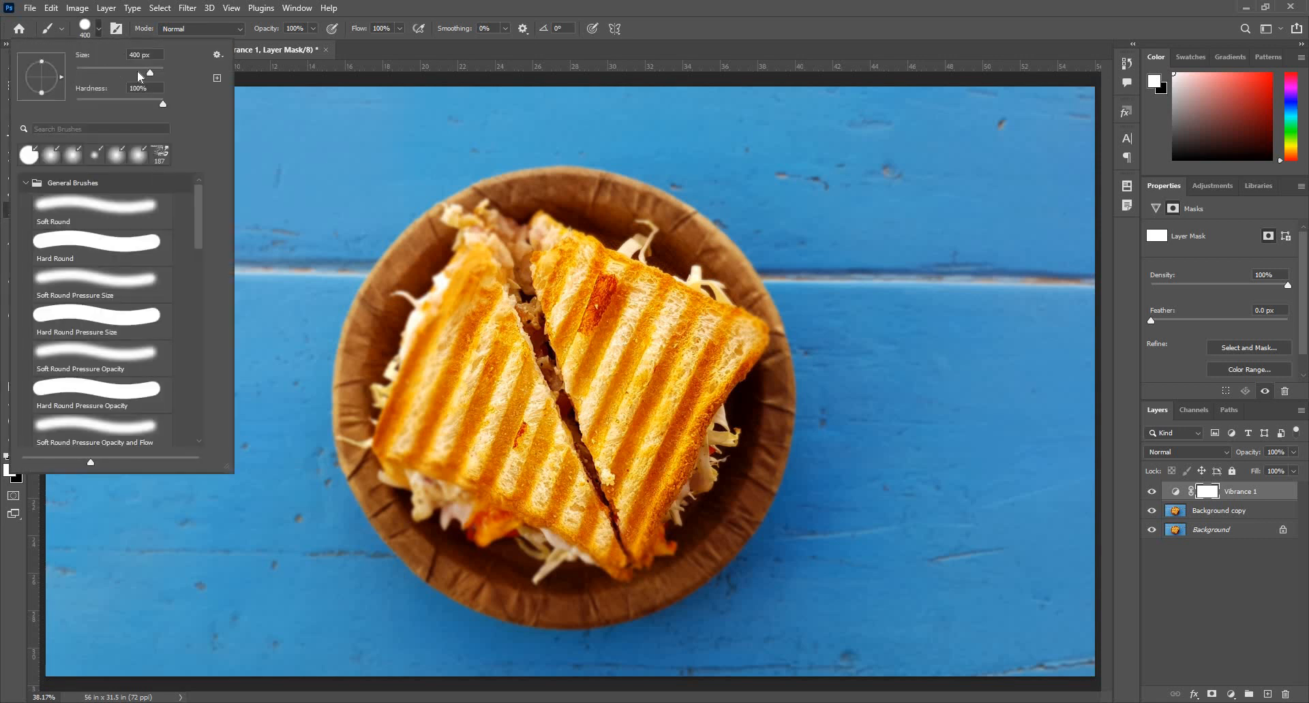
text(291)
click(329, 8)
key(Escape)
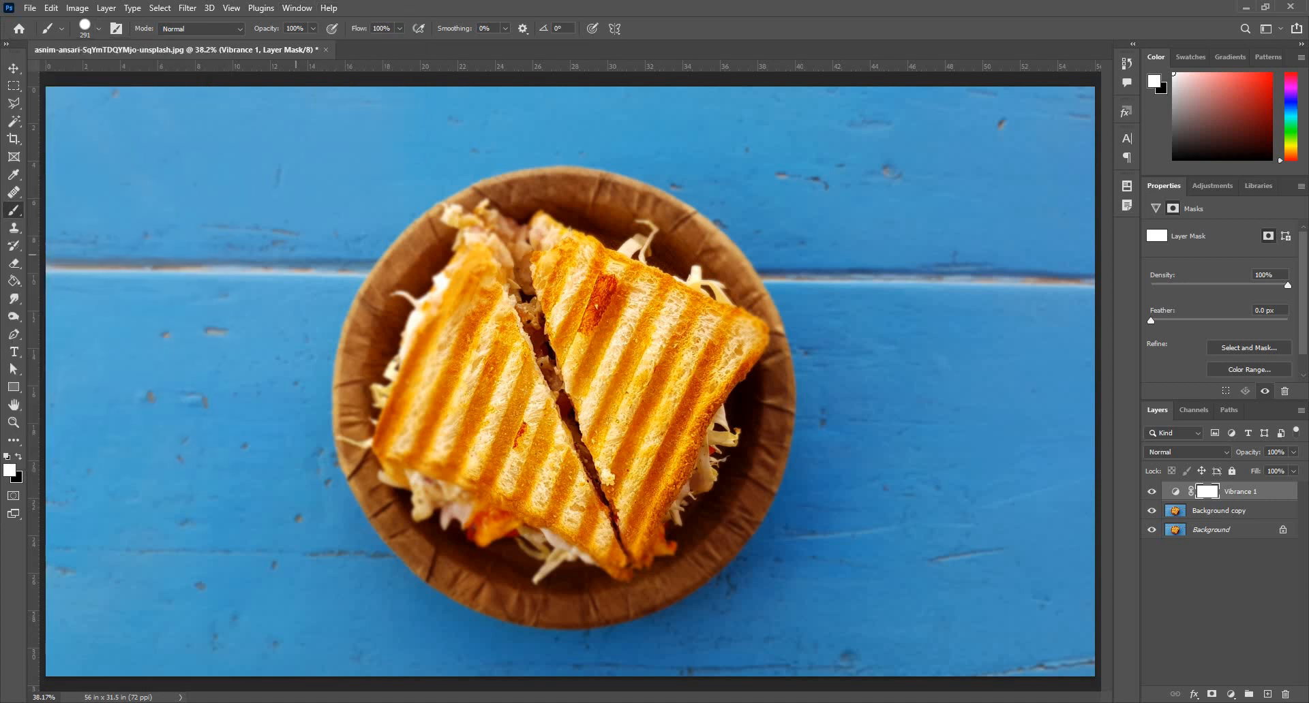
right_click(541, 295)
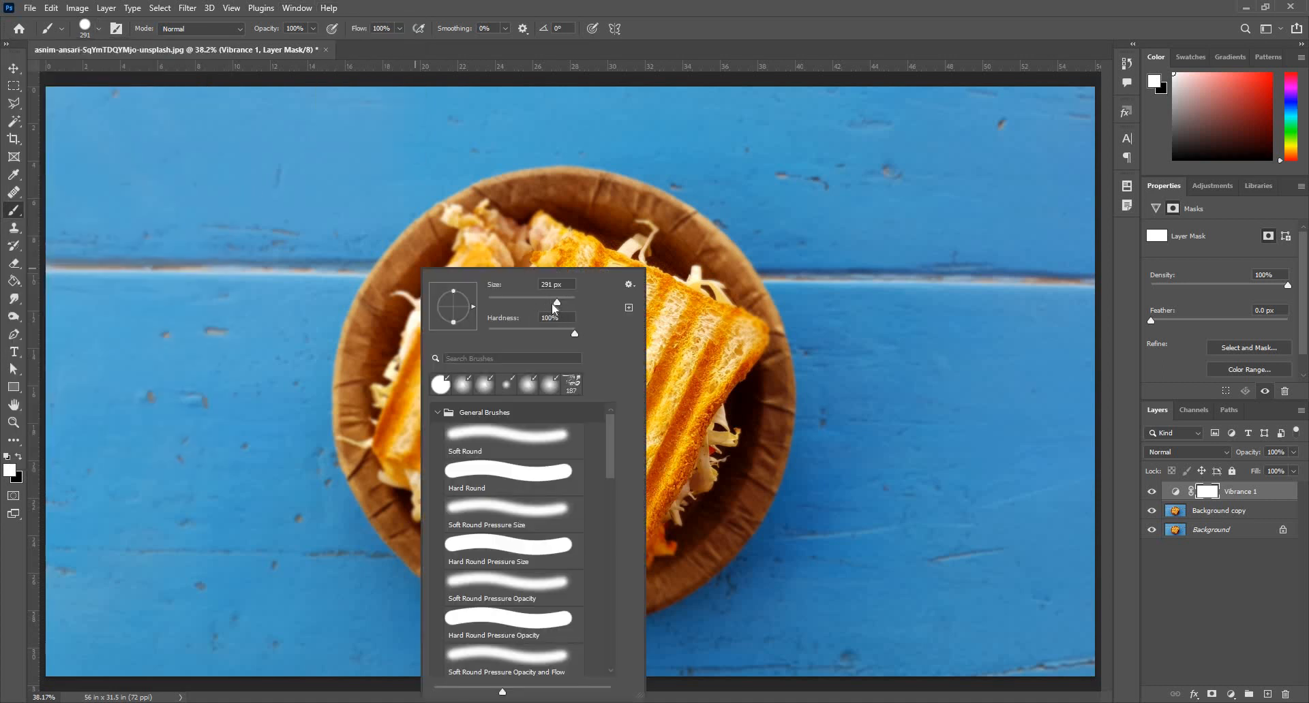
drag(551, 304, 545, 304)
key(Return)
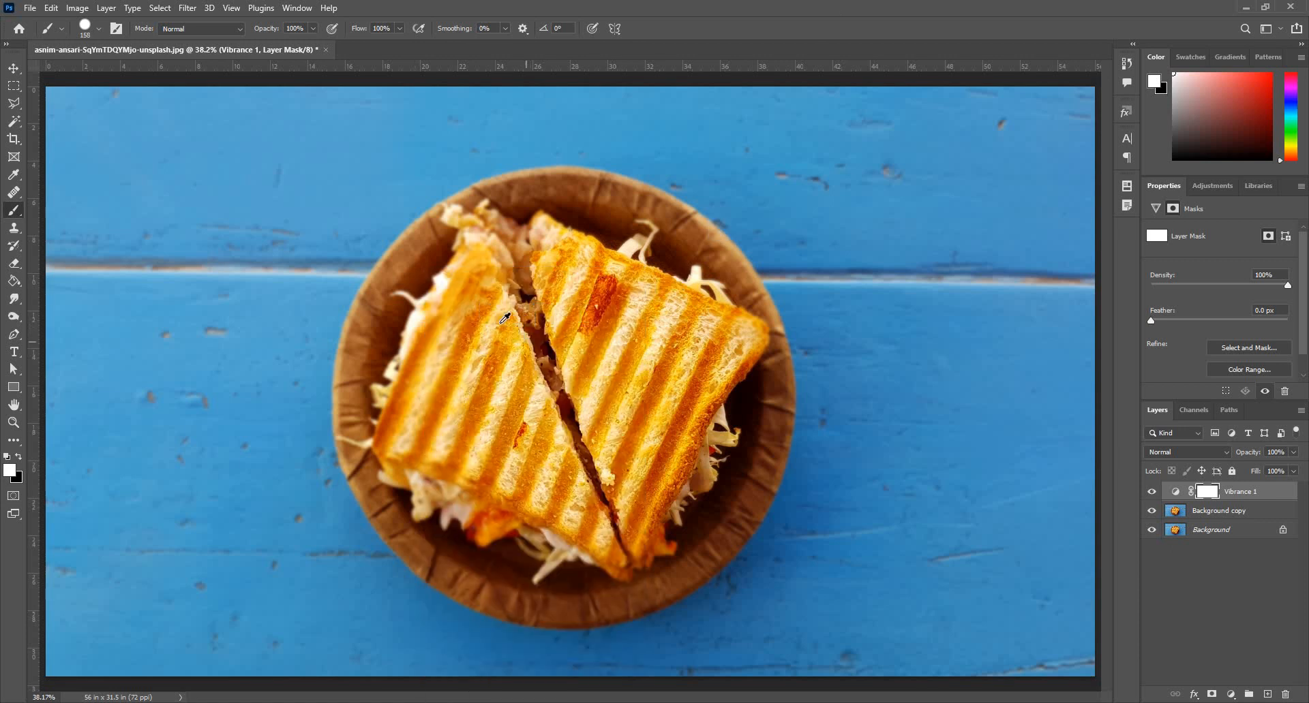
alt+drag(519, 333, 541, 338)
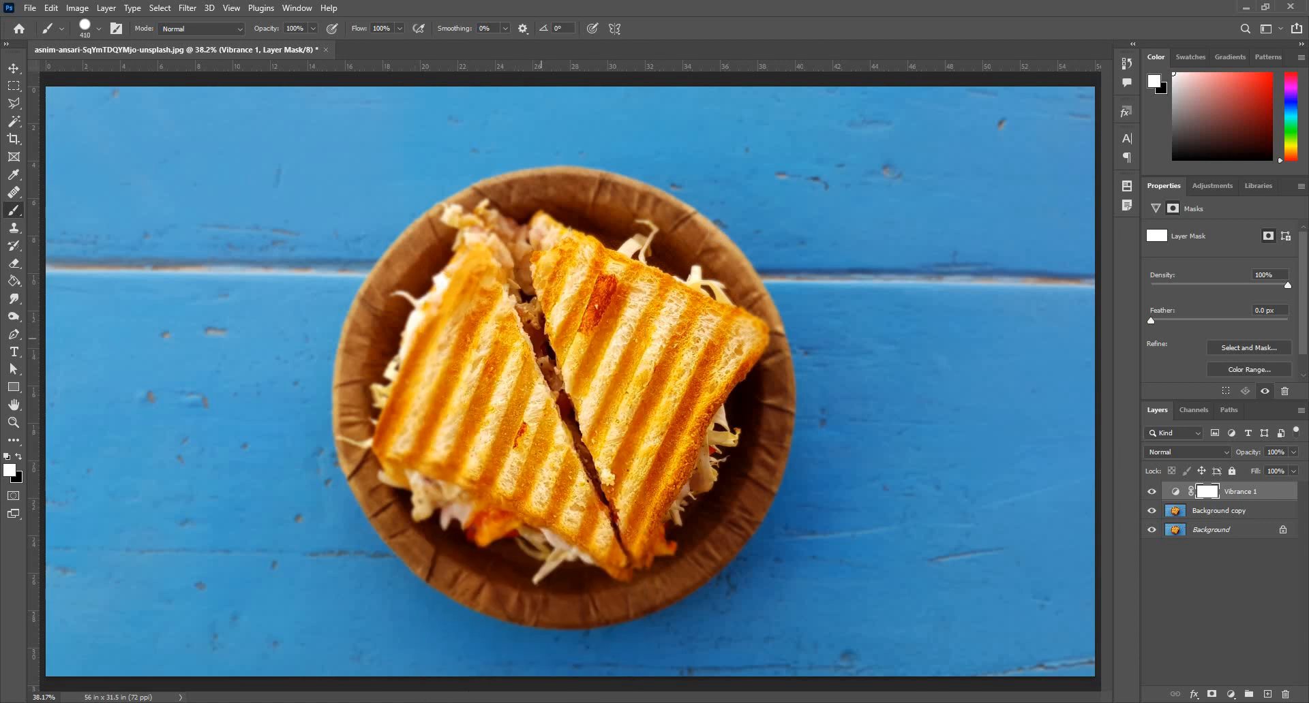
- Paint the Vibrance layer's mask black over the sandwich and its bowl
click(20, 457)
drag(610, 335, 612, 345)
drag(561, 315, 515, 432)
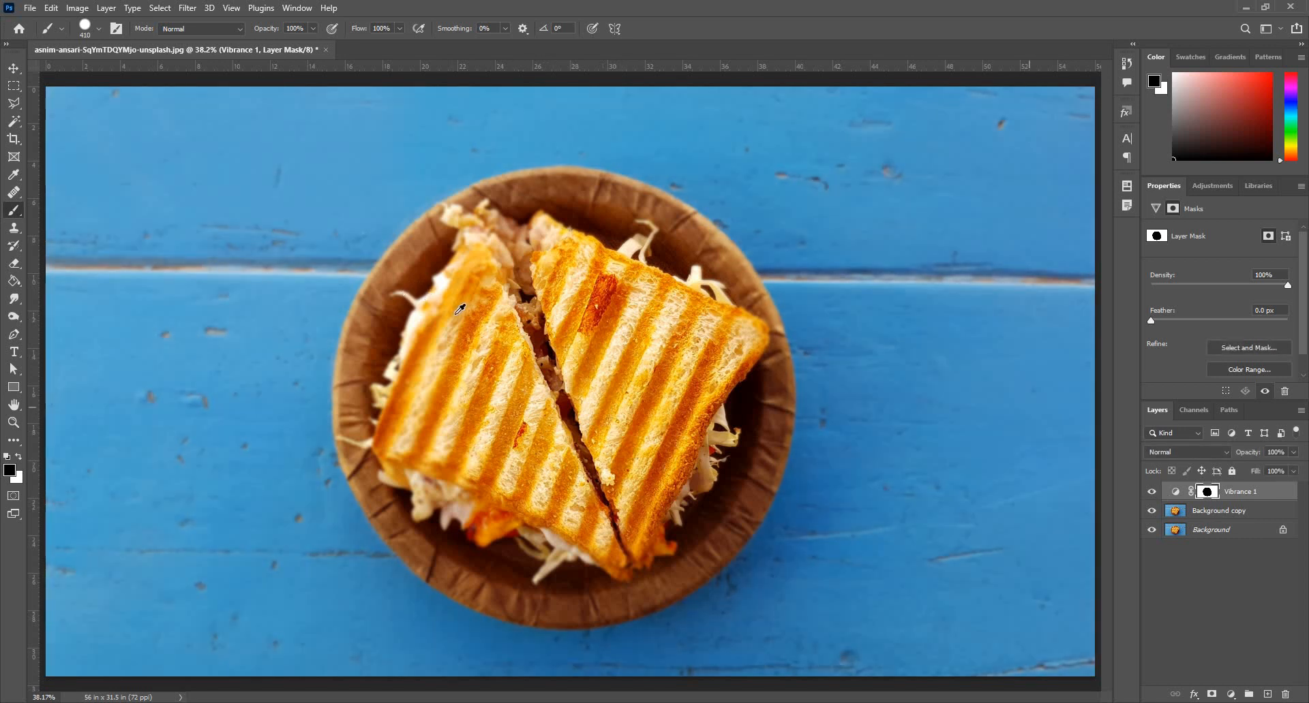
- Try lower Density values on the Vibrance layer's mask and restore the density to 100%
scroll(460, 309, down, 2)
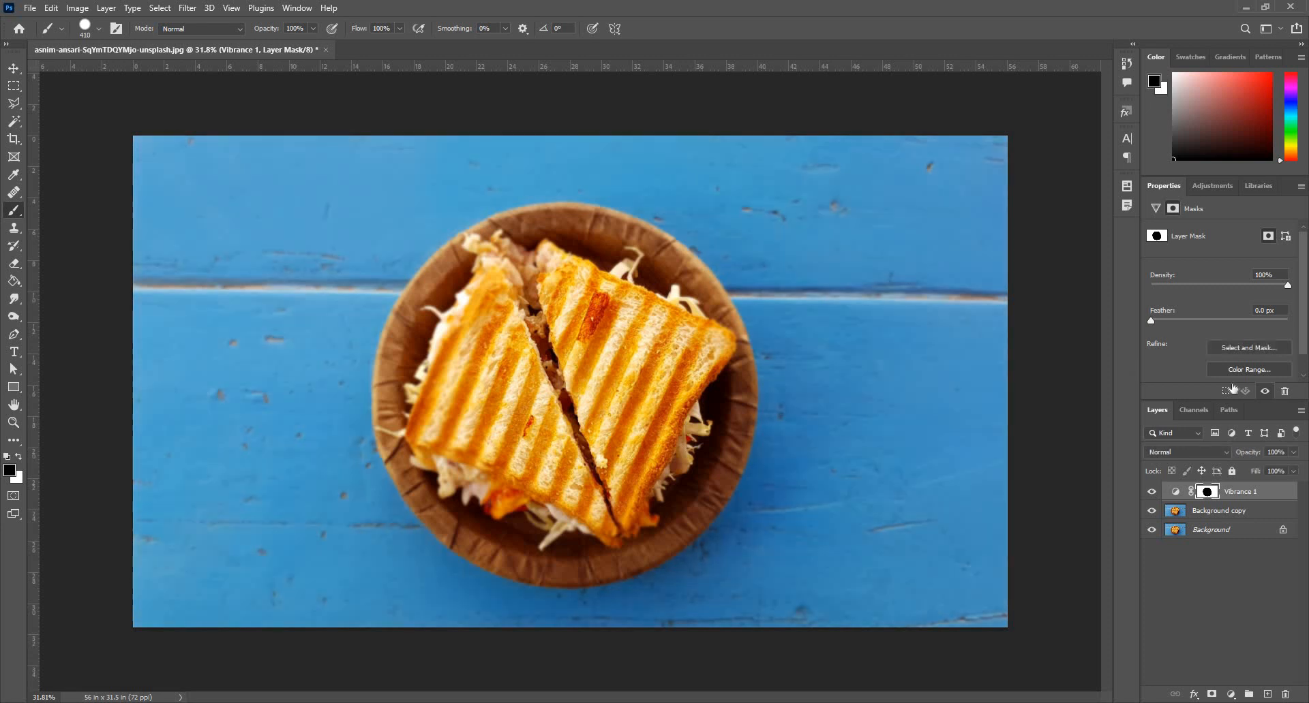
scroll(1249, 304, down, 1)
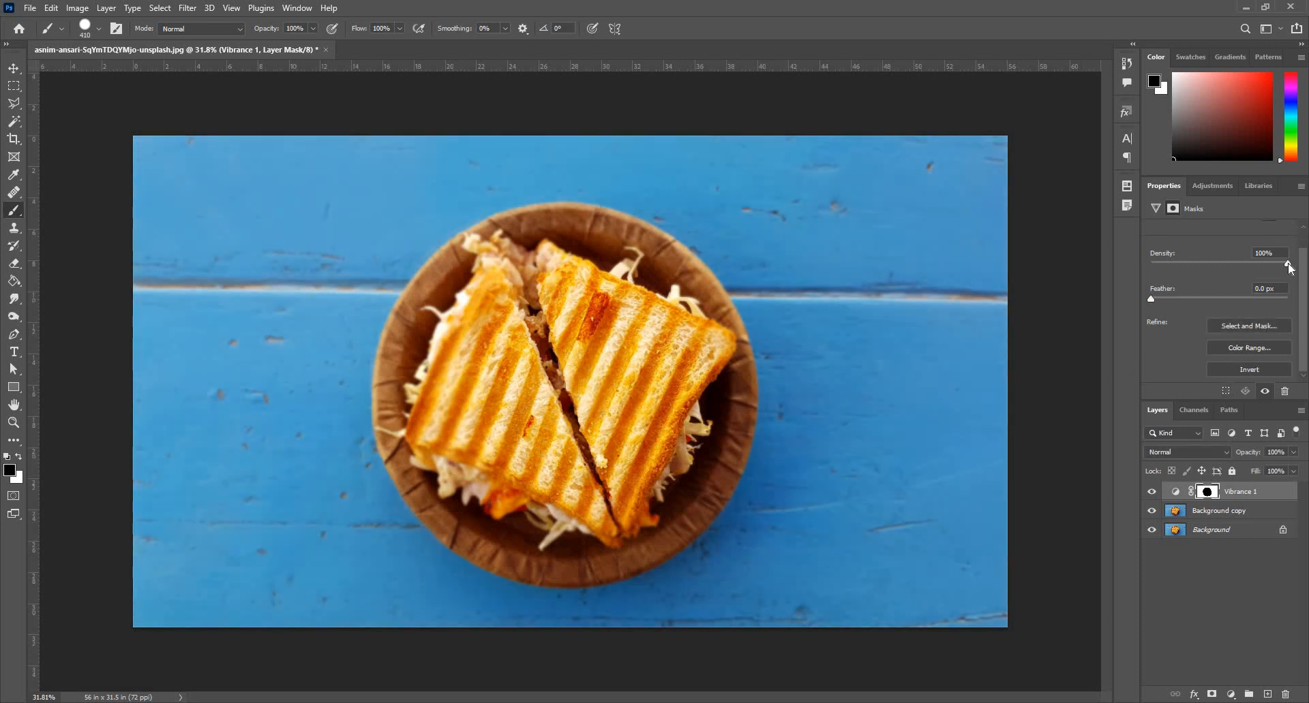
drag(1287, 263, 1174, 261)
drag(1284, 266, 1272, 264)
click(1150, 265)
drag(1151, 264, 1286, 263)
mouse_move(1287, 265)
mouse_down()
mouse_move(1189, 266)
mouse_move(1300, 278)
mouse_up()
key(ctrl+z)
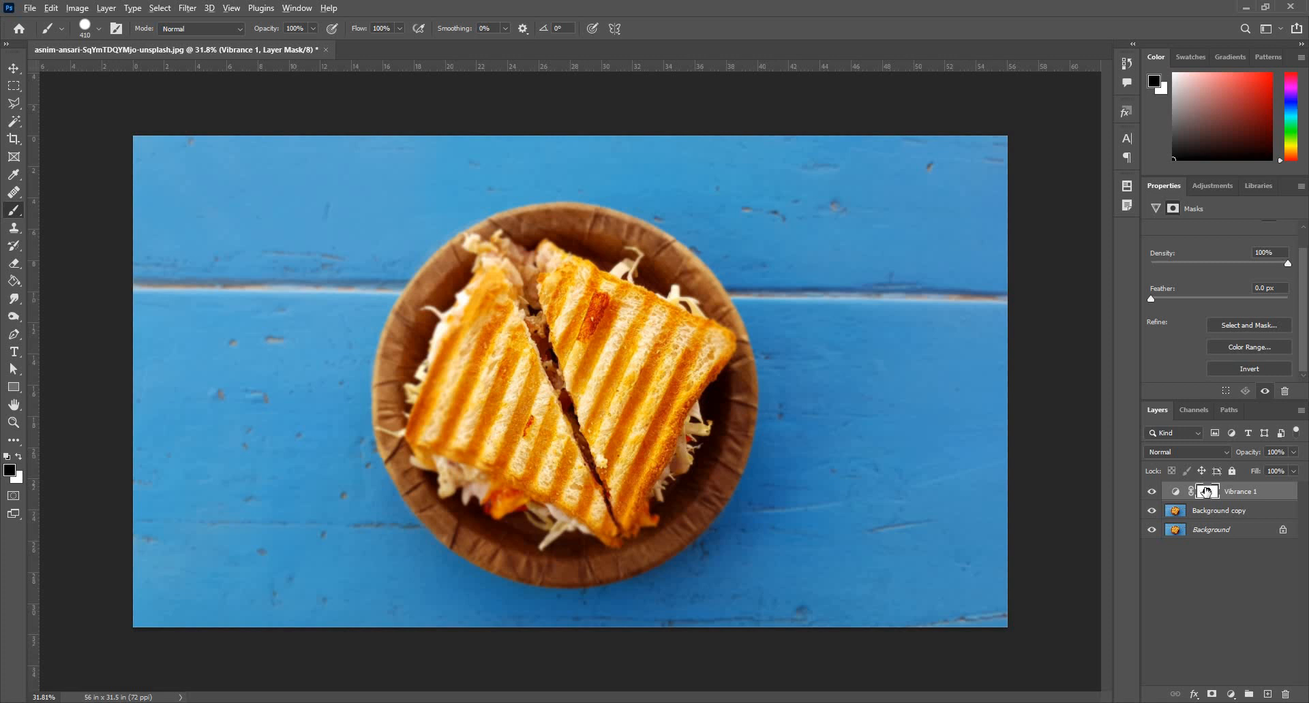
- Display the Vibrance layer's mask alone on the canvas and invert it
alt+click(1205, 492)
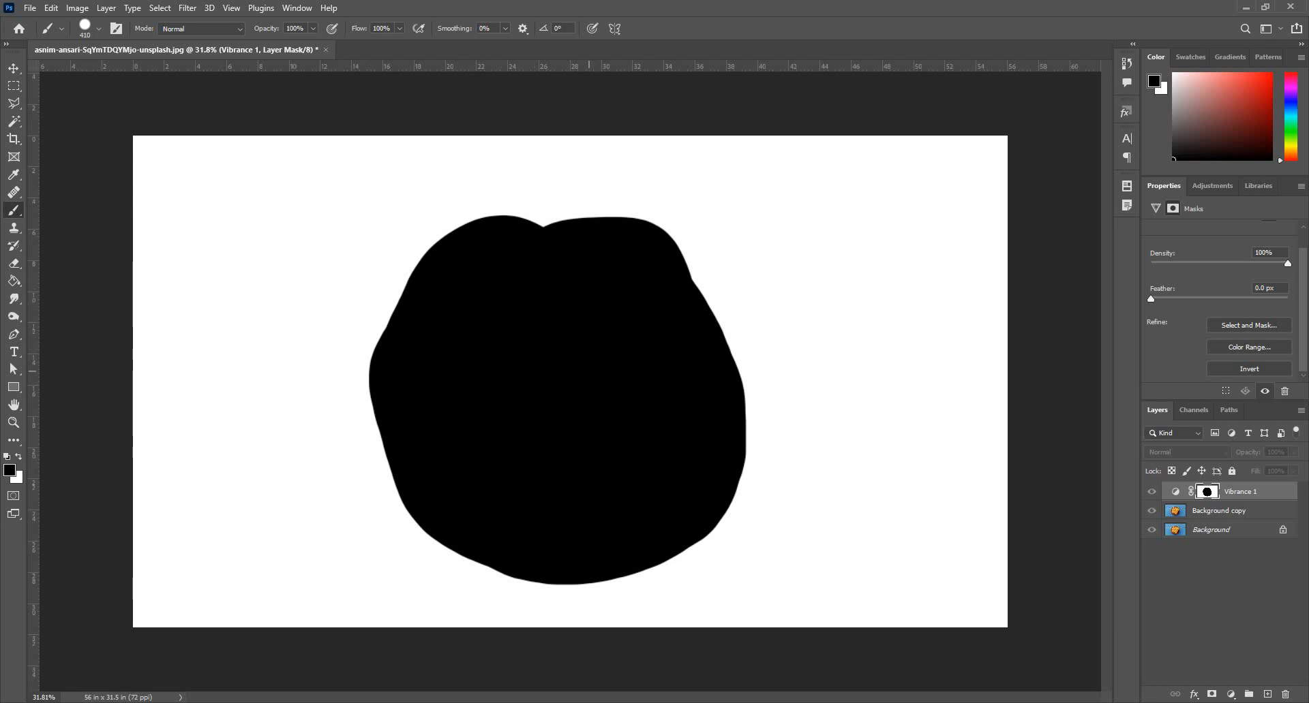
click(1238, 372)
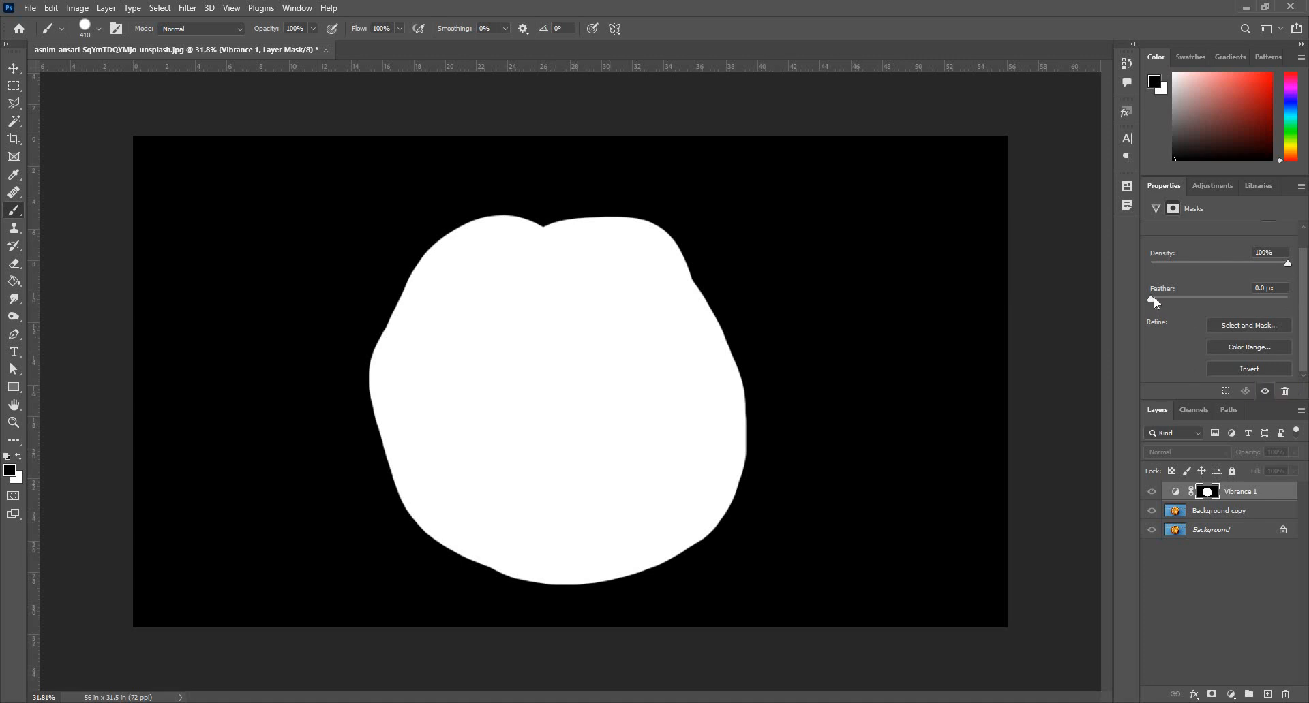
- Soften the mask's edges by raising its Feather to about 36.8 px
click(1171, 300)
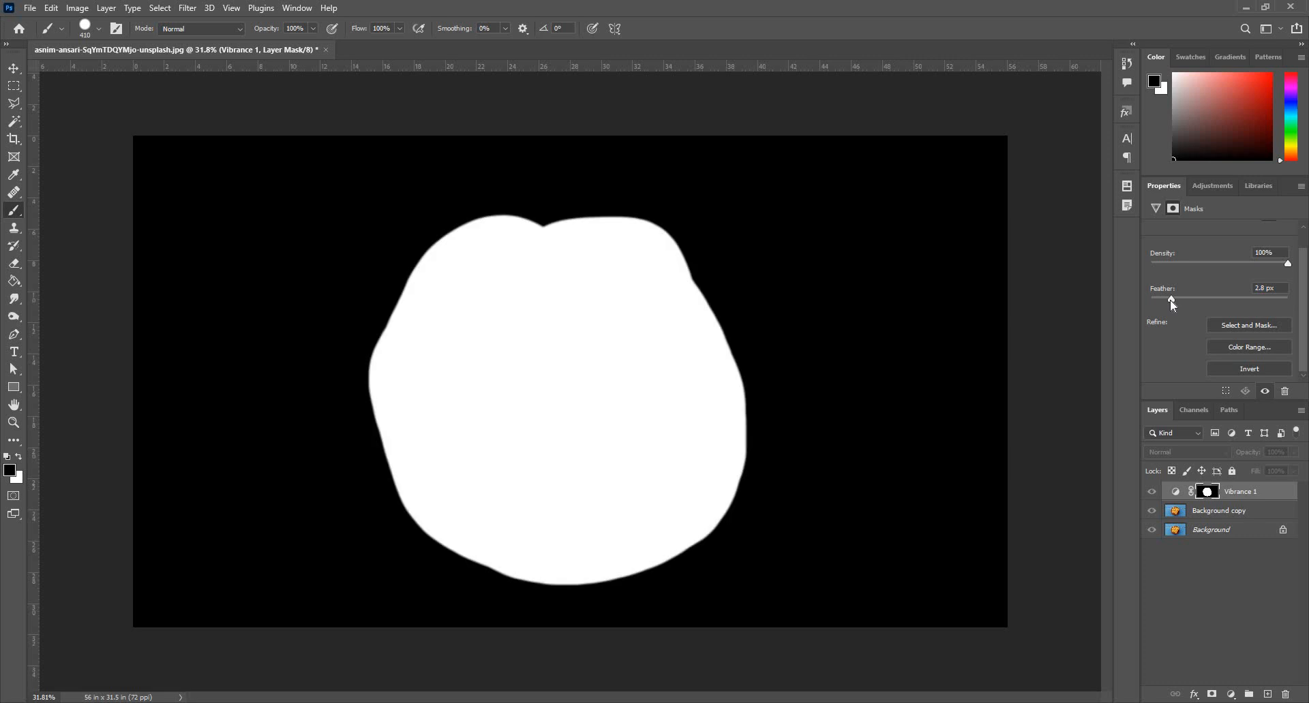
click(1219, 307)
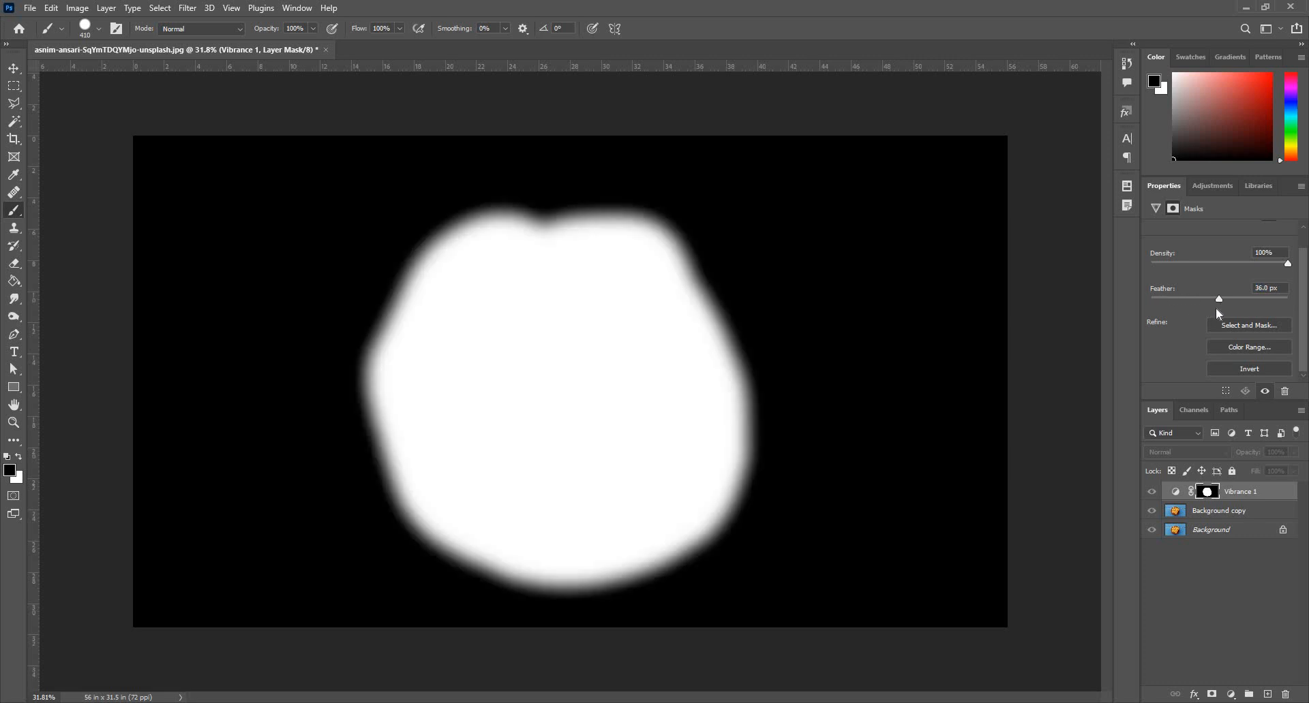
- Toggle the Vibrance adjustment layer's visibility several times to compare the sandwich with and without the masked effect
click(1150, 495)
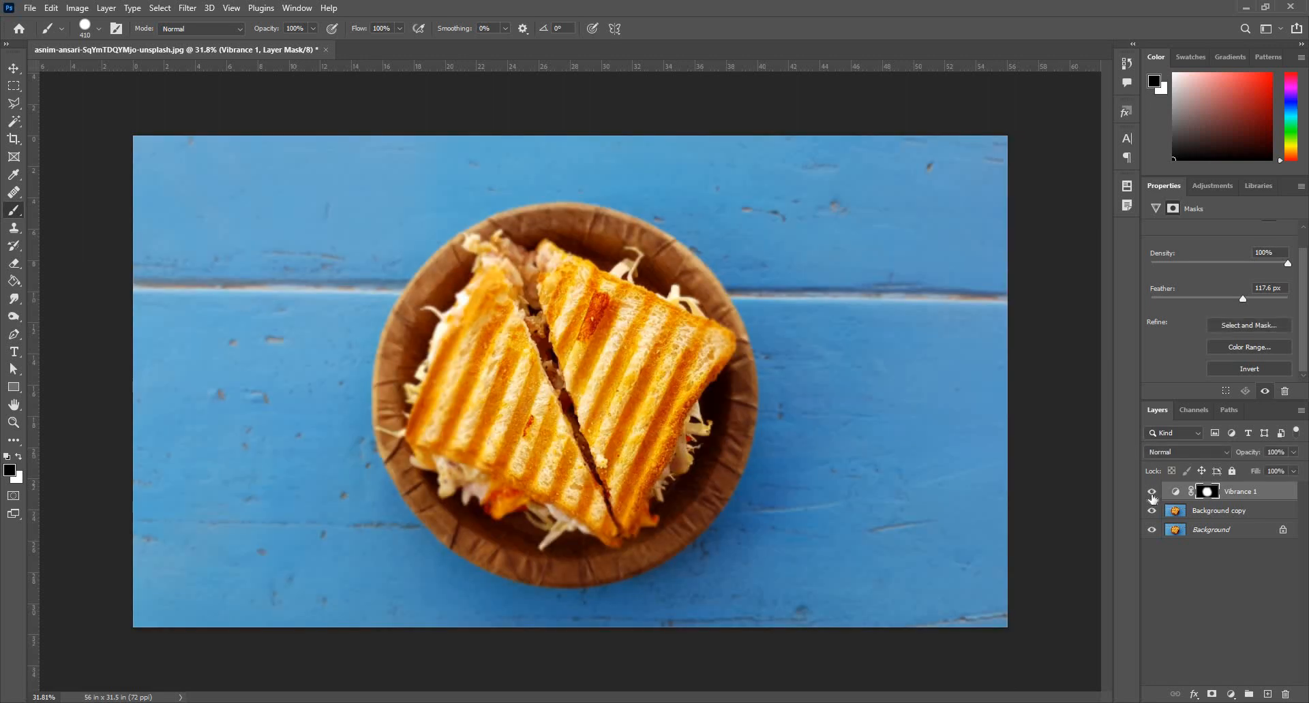
click(1151, 493)
click(1152, 494)
click(1151, 493)
click(1152, 493)
click(1152, 493)
click(1152, 493)
- Raise the adjustment layer's Vibrance to +100 and compare the photo with the layer hidden and shown
click(1159, 207)
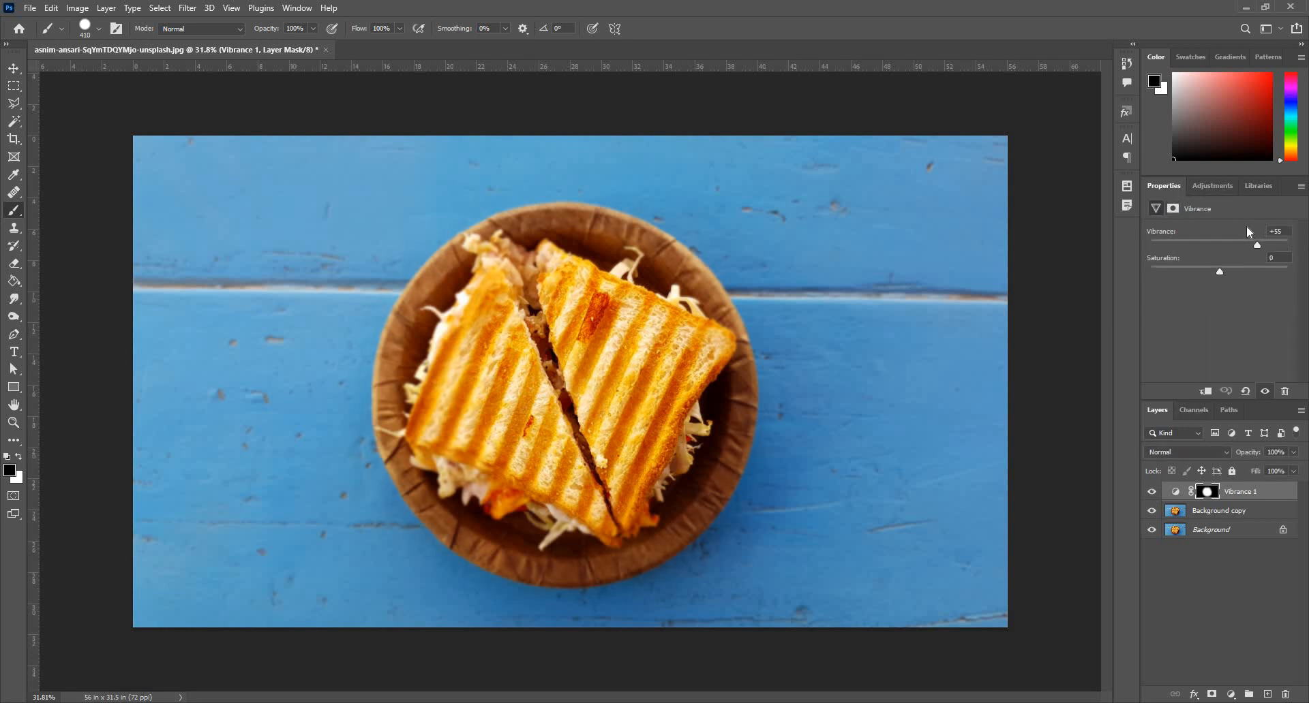
drag(1276, 250, 1307, 256)
click(1153, 492)
click(1153, 491)
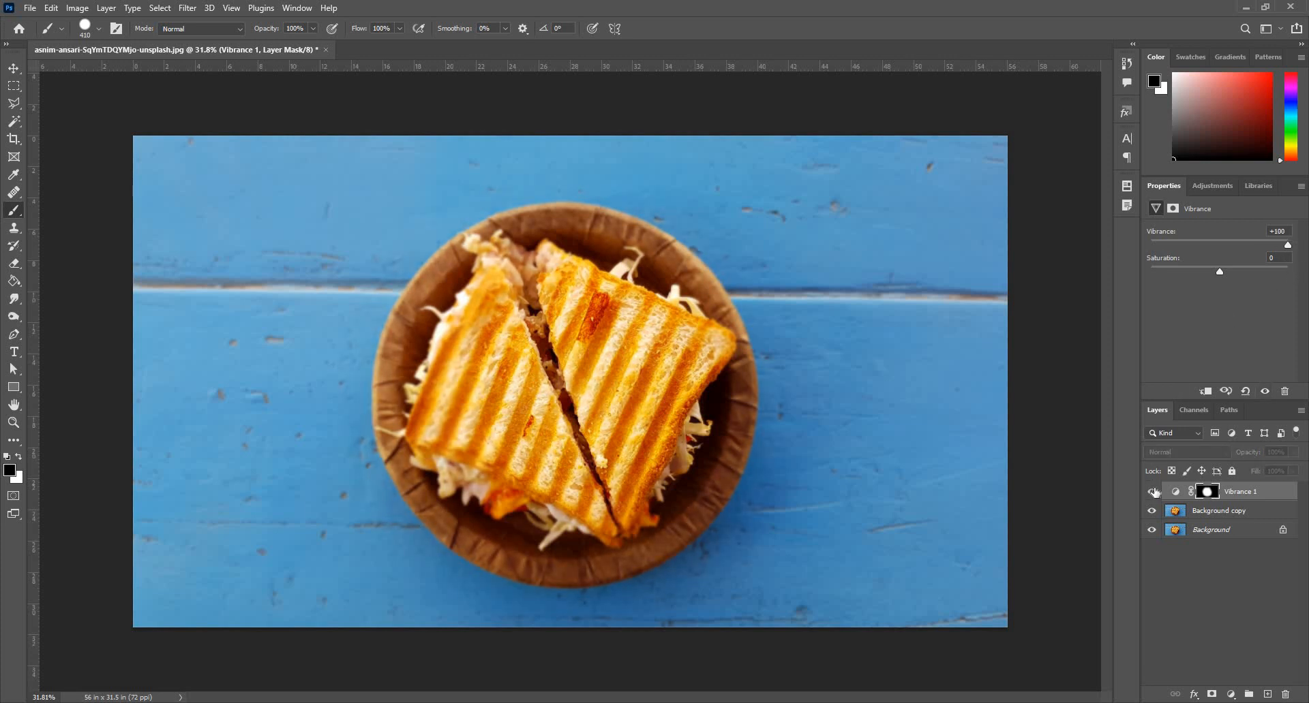
click(1154, 492)
click(1153, 492)
click(1153, 492)
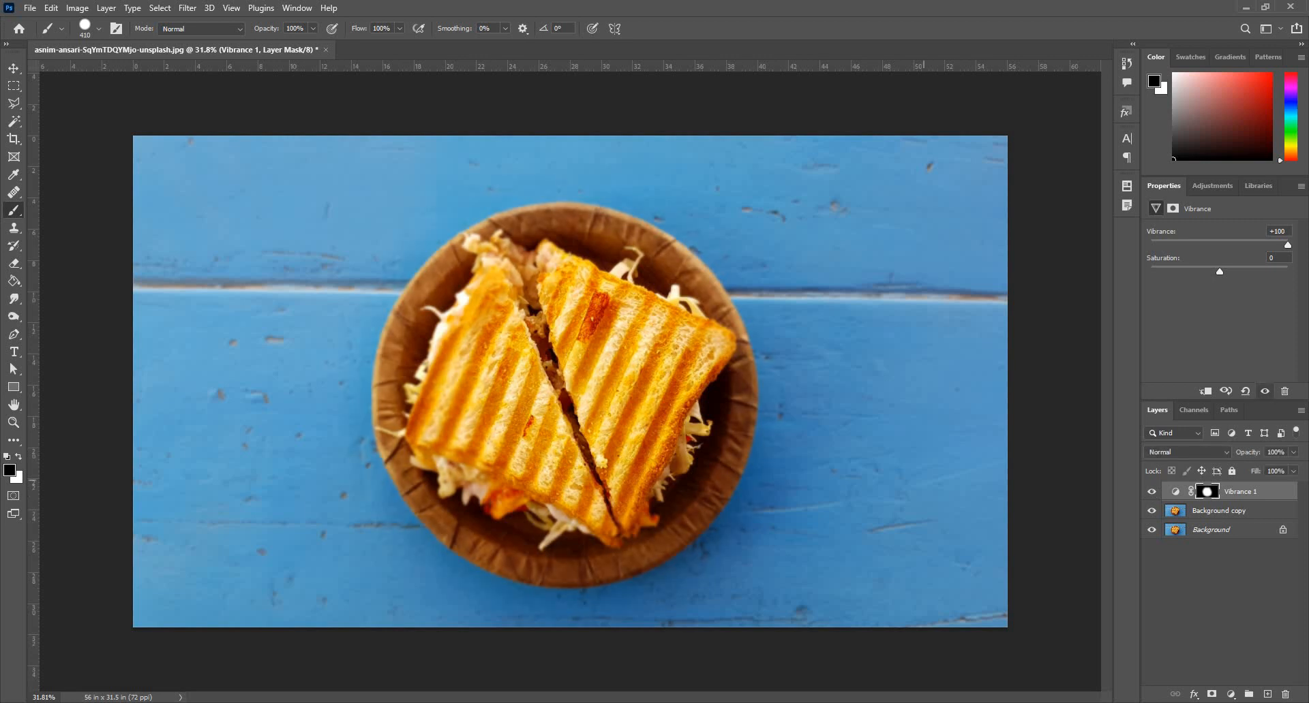
click(1153, 492)
click(1153, 491)
click(1153, 492)
click(1154, 492)
- Review the Vibrance layer's mask properties and adjustment settings, and fit the whole photo on screen
click(1173, 208)
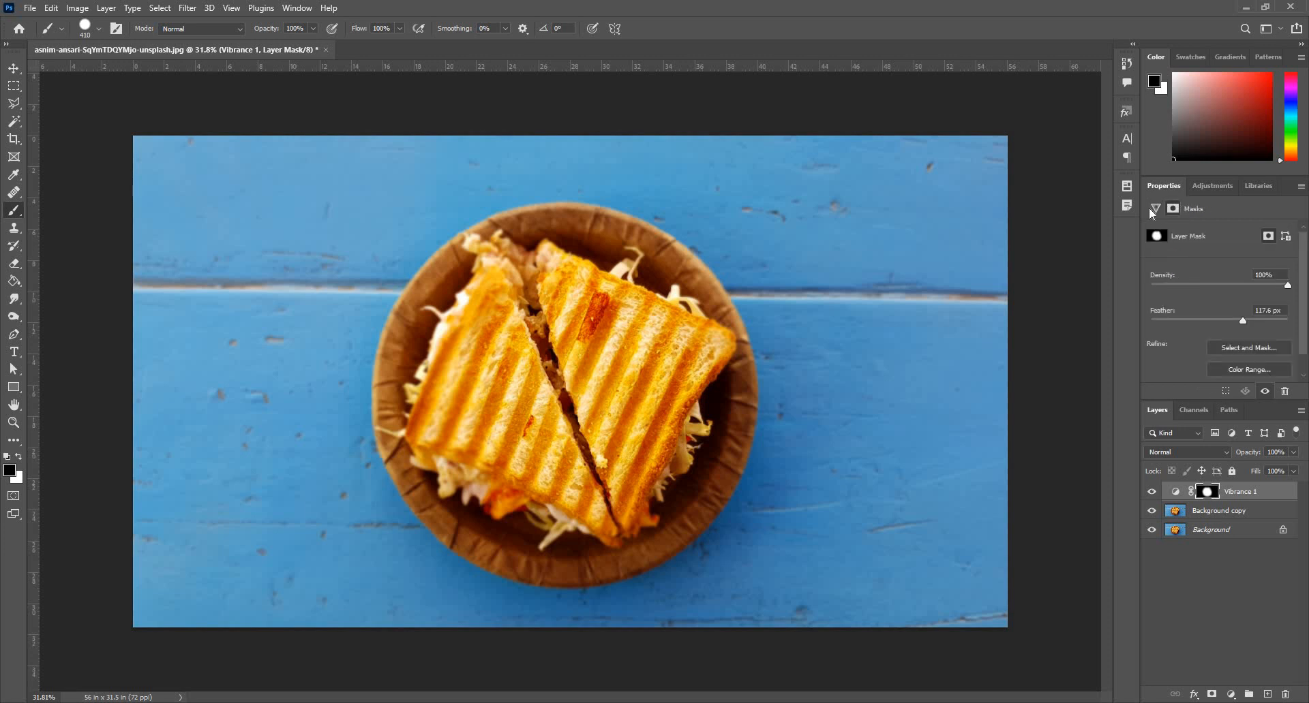
click(1151, 210)
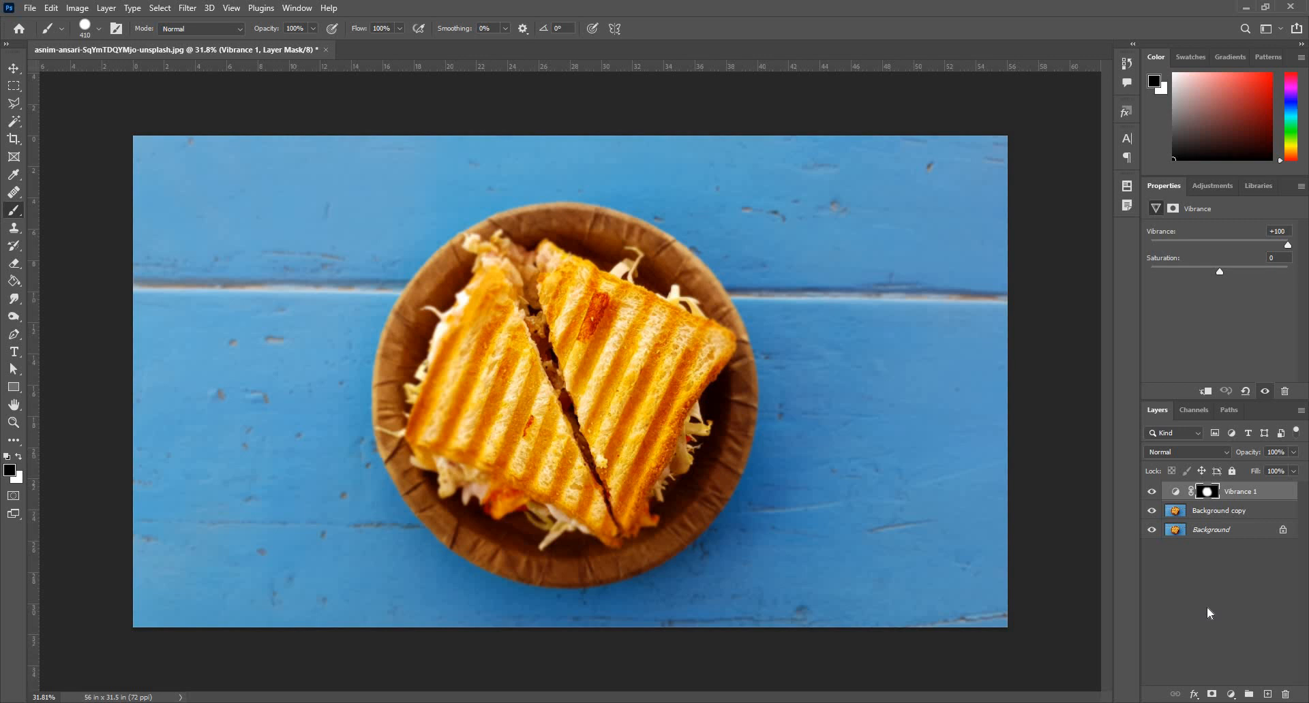
key(ctrl+0)
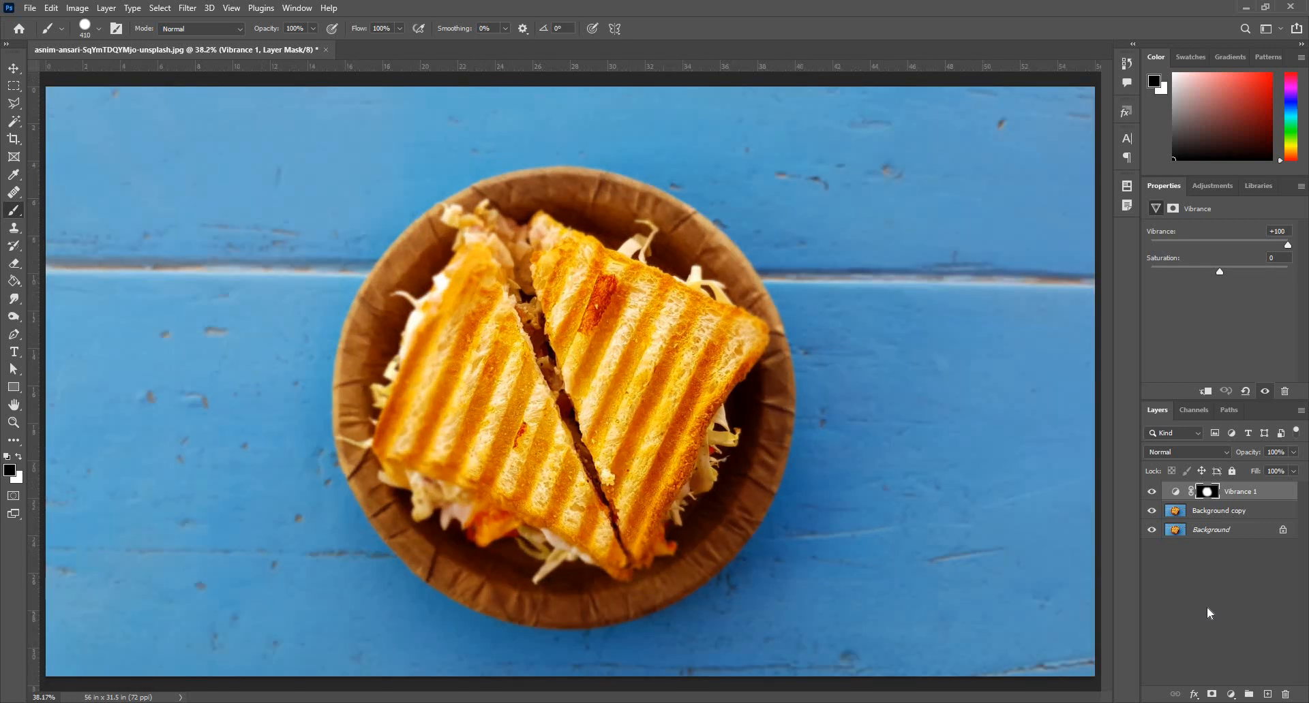